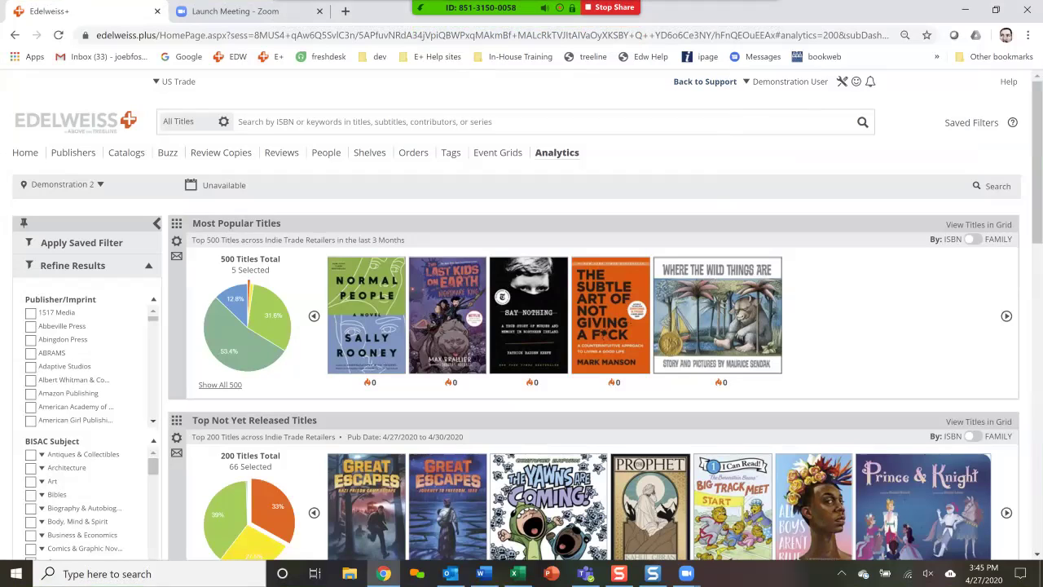
# Examine the analytics dashboard's popular, not-yet-released and stock analyses, and view the list of available store locations
pyautogui.scroll(-5, 521, 318)
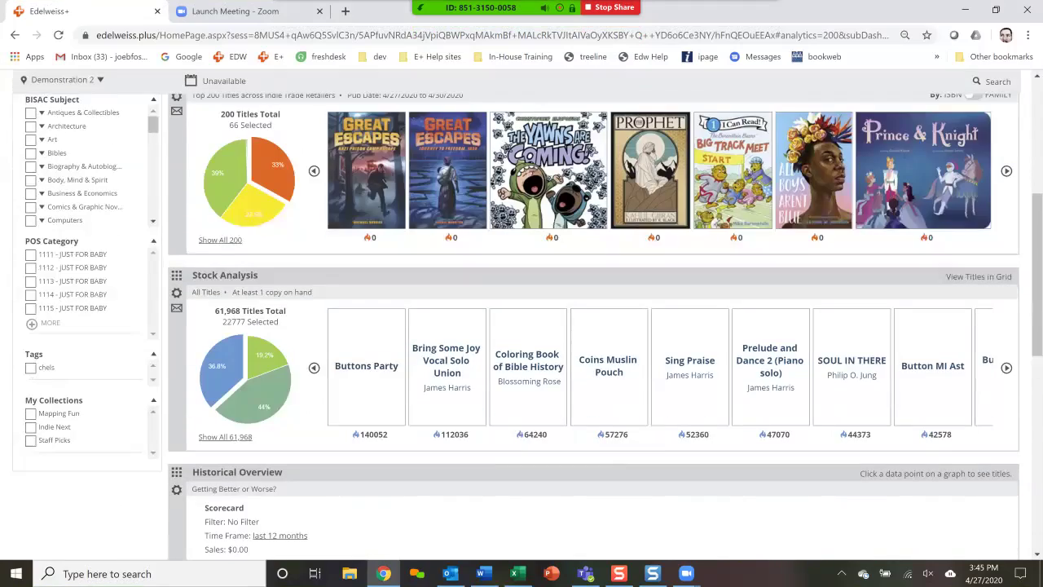
pyautogui.scroll(4, 359, 196)
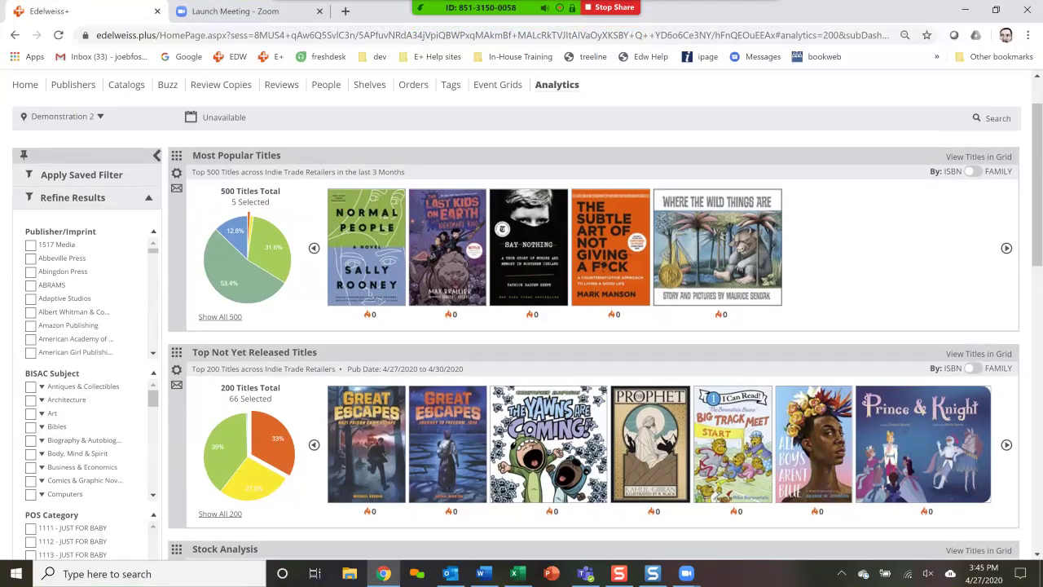
pyautogui.click(62, 117)
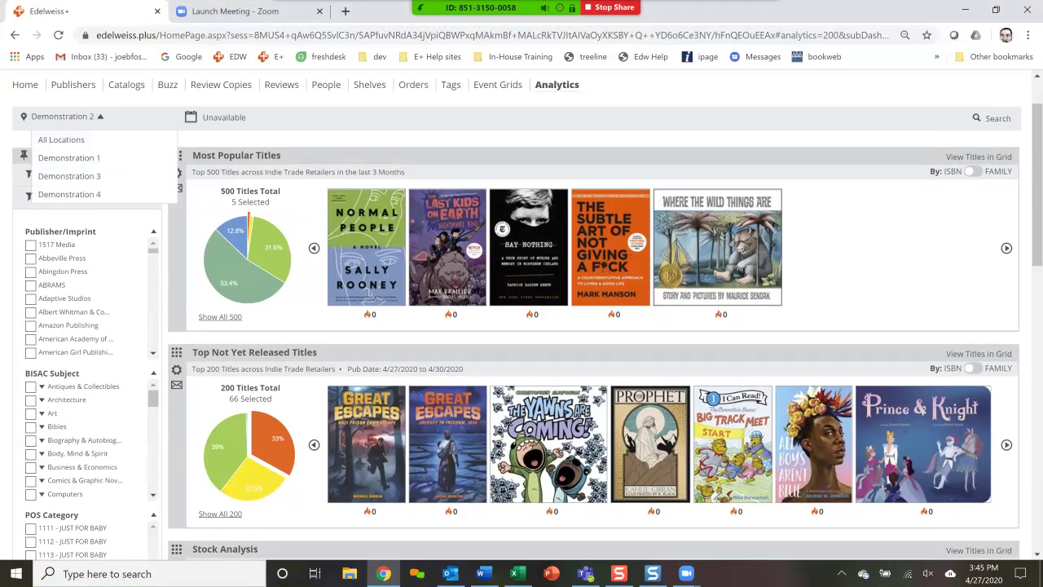
pyautogui.scroll(-3, 281, 213)
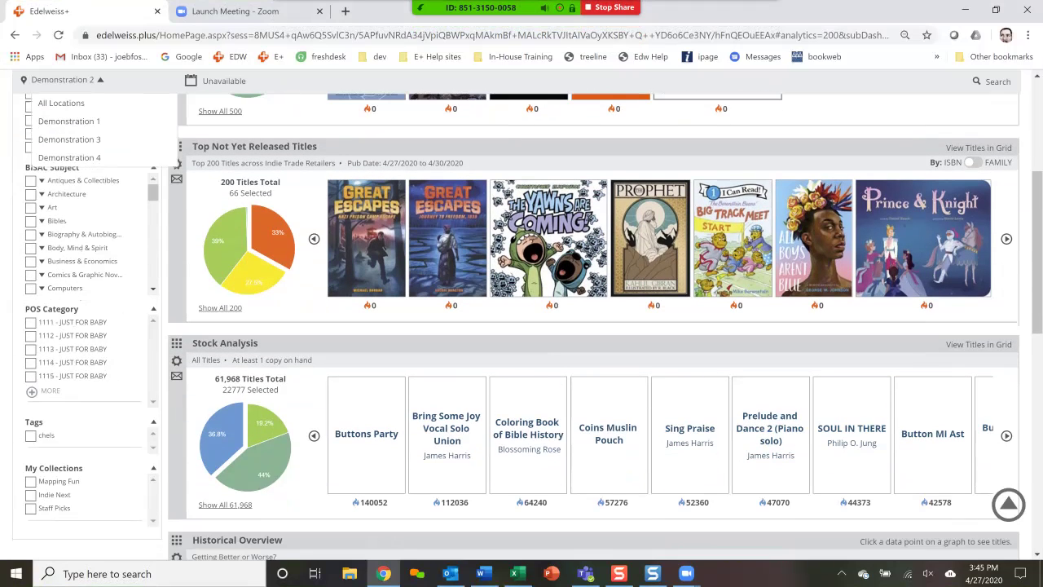
pyautogui.scroll(-1, 282, 214)
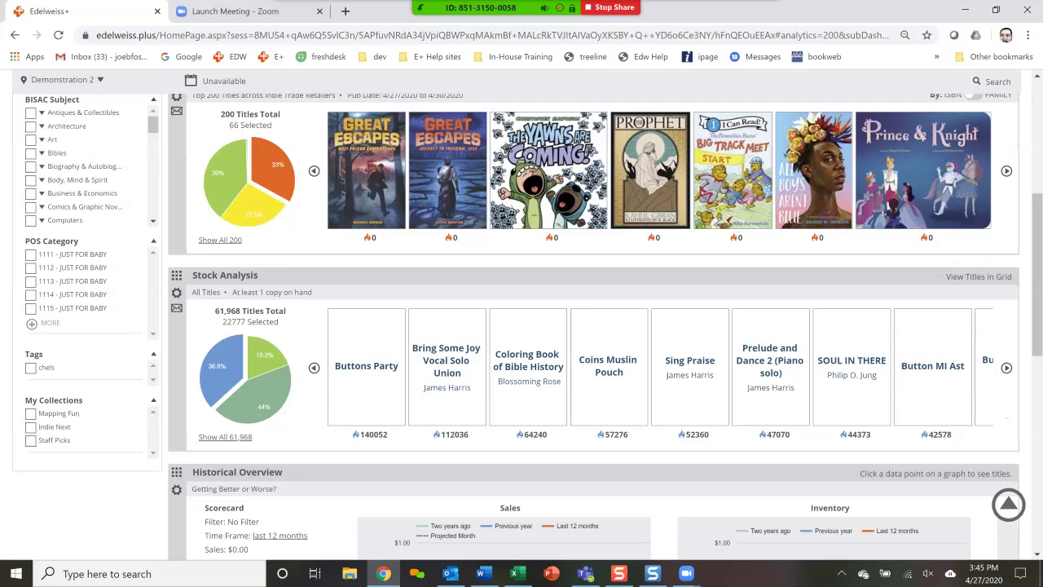
pyautogui.scroll(2, 521, 326)
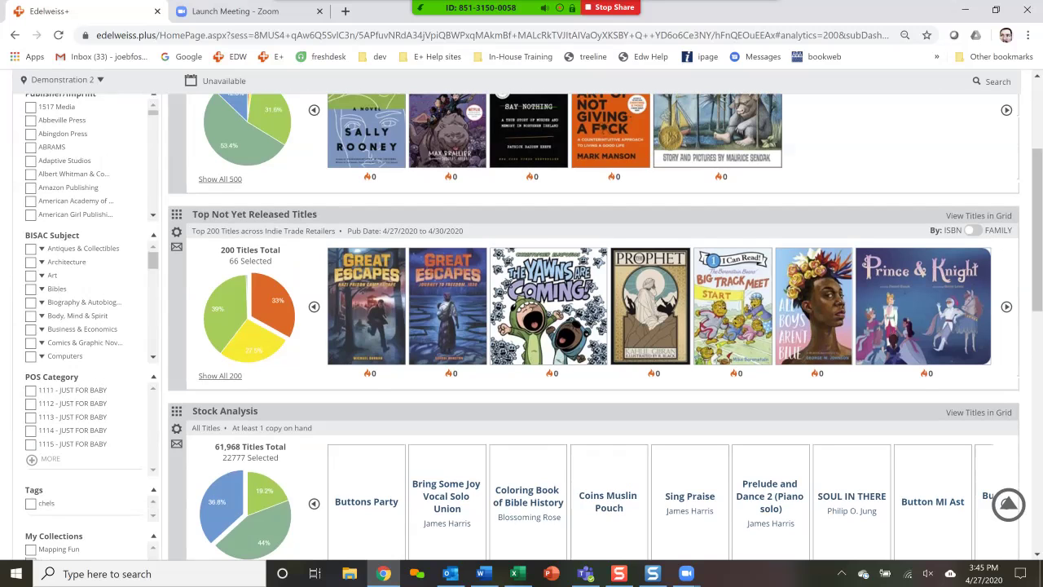
pyautogui.scroll(1, 594, 326)
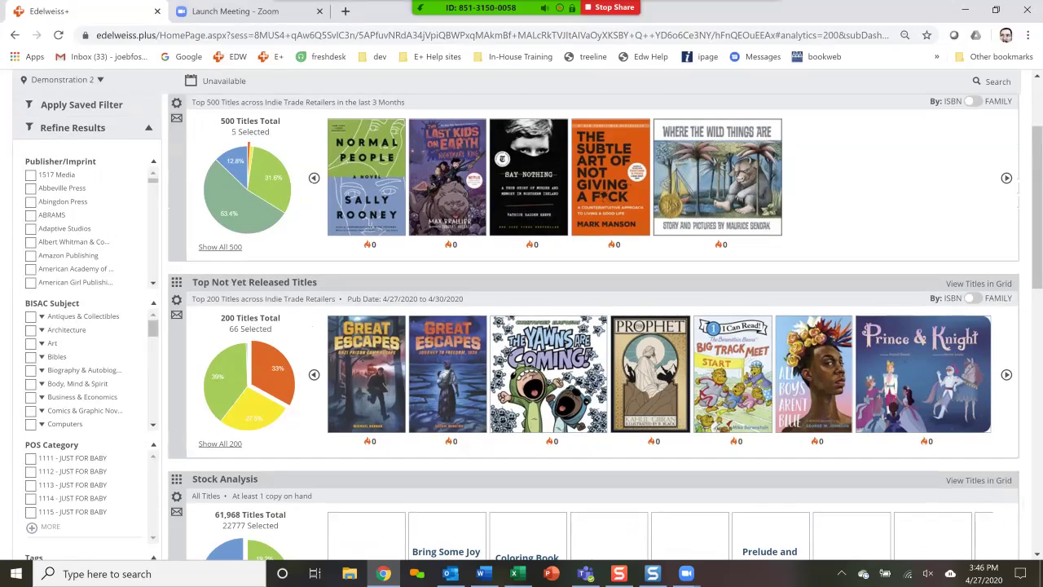
# Refine the dashboard analyses to the publisher Chronicle Books and review the refined title, stock and historical analyses
pyautogui.scroll(-5, 74, 200)
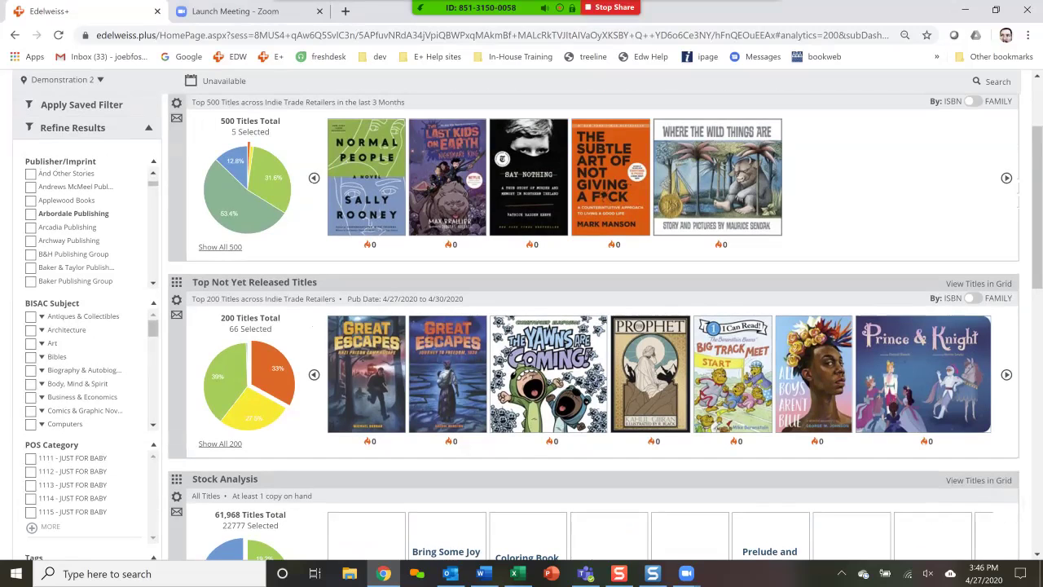
pyautogui.scroll(-5, 73, 213)
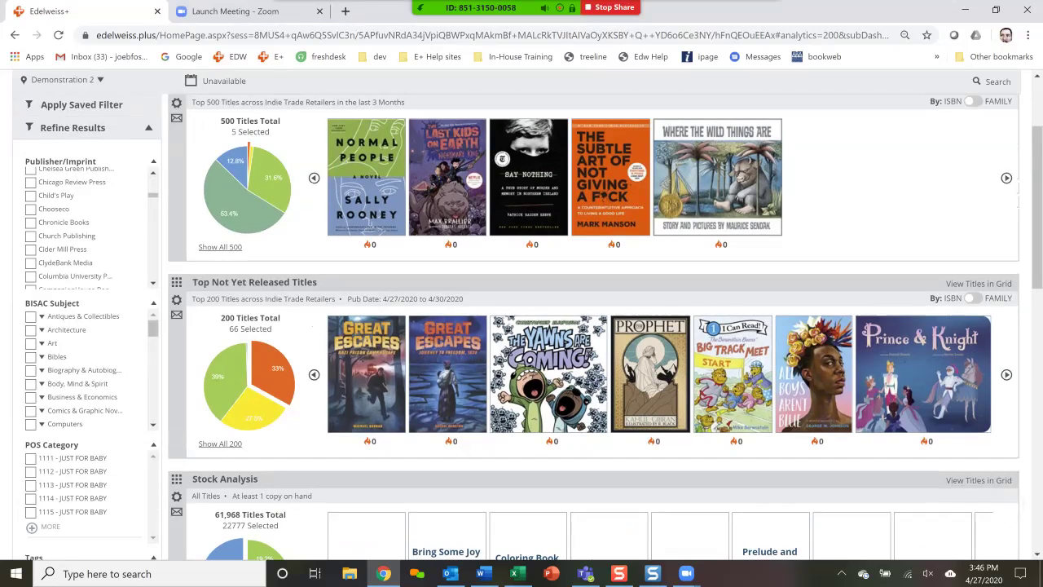
pyautogui.scroll(3, 73, 236)
pyautogui.click(31, 221)
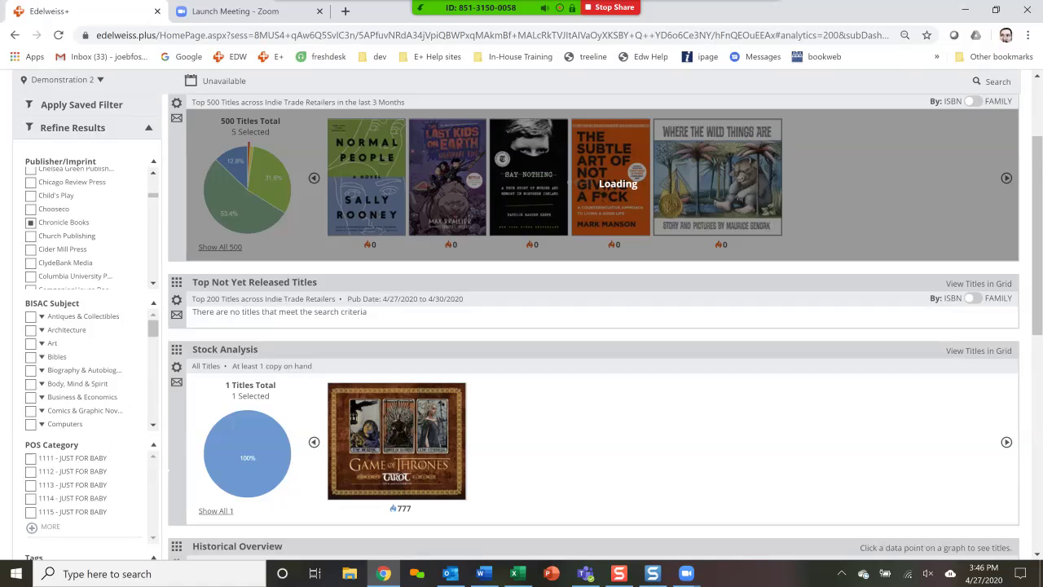
pyautogui.scroll(-3, 521, 326)
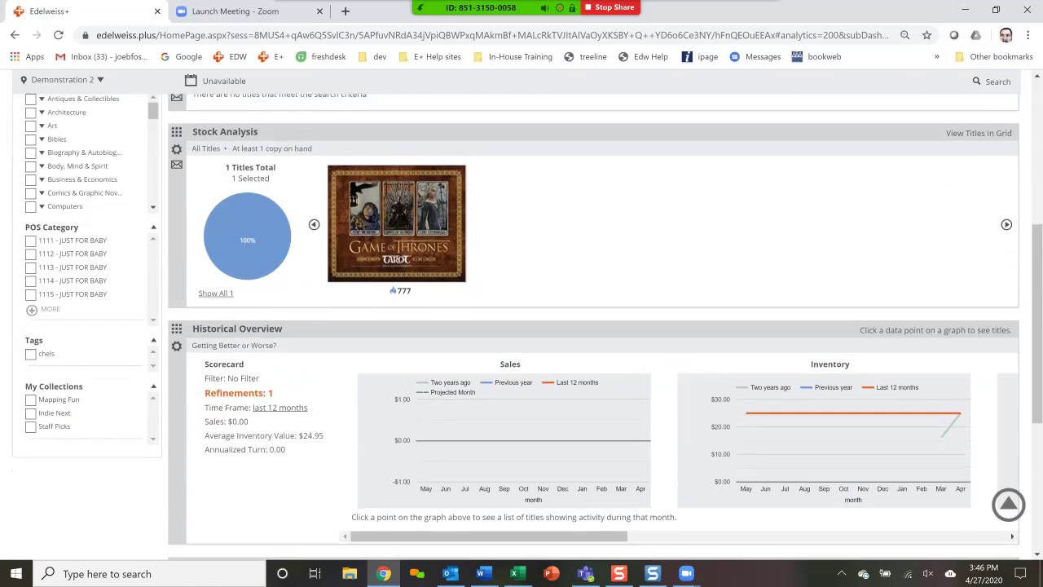
pyautogui.scroll(-2, 522, 326)
pyautogui.scroll(6, 521, 326)
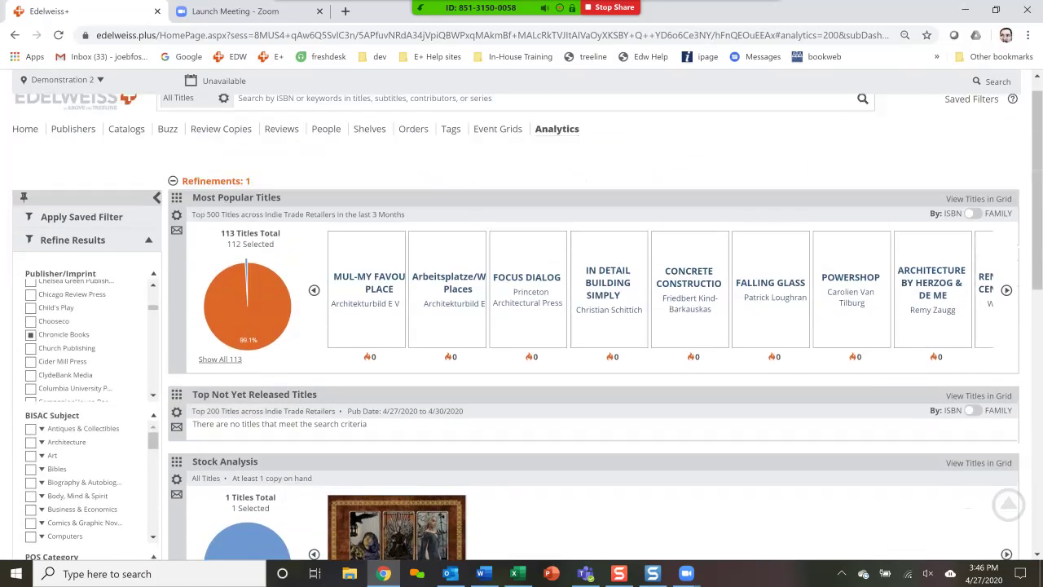
pyautogui.scroll(1, 522, 326)
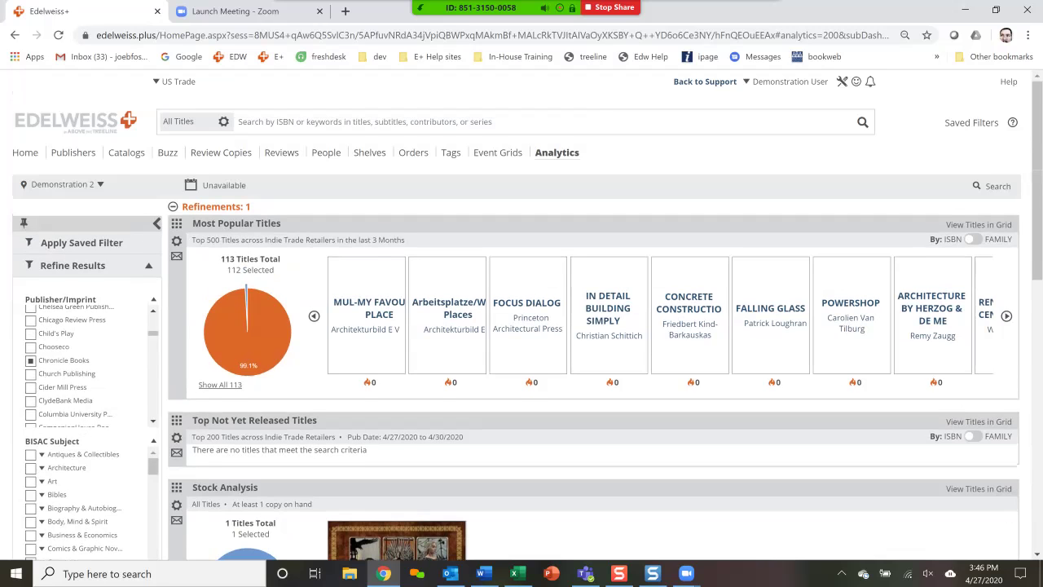
# Remove the Chronicle Books publisher refinement from the dashboard
pyautogui.scroll(-1, 522, 326)
pyautogui.click(31, 293)
pyautogui.scroll(-1, 81, 440)
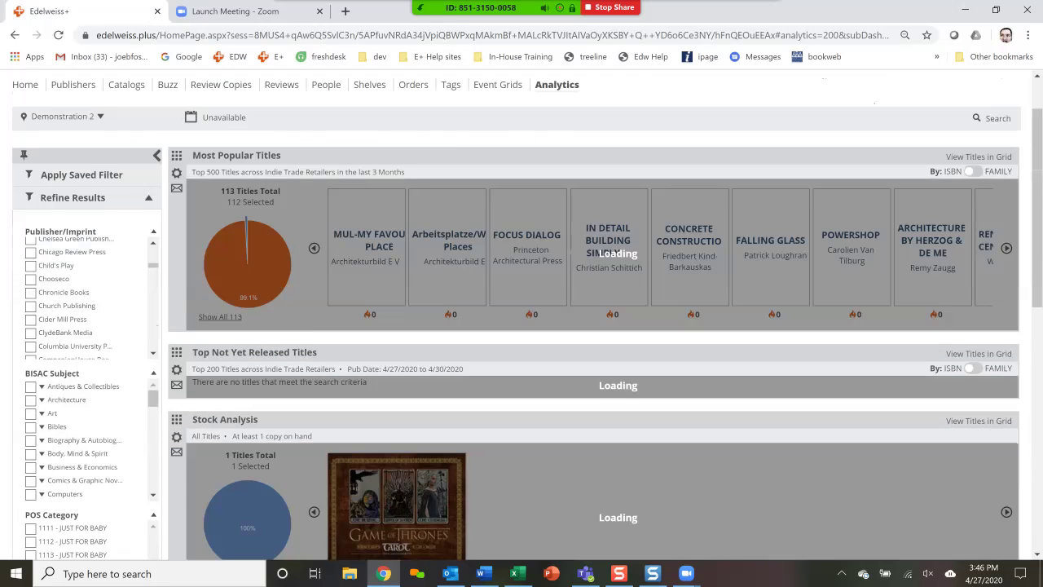
# Refine the dashboard analyses to the BISAC subjects Juvenile Fiction and Juvenile Nonfiction
pyautogui.scroll(-1, 521, 326)
pyautogui.scroll(-3, 81, 366)
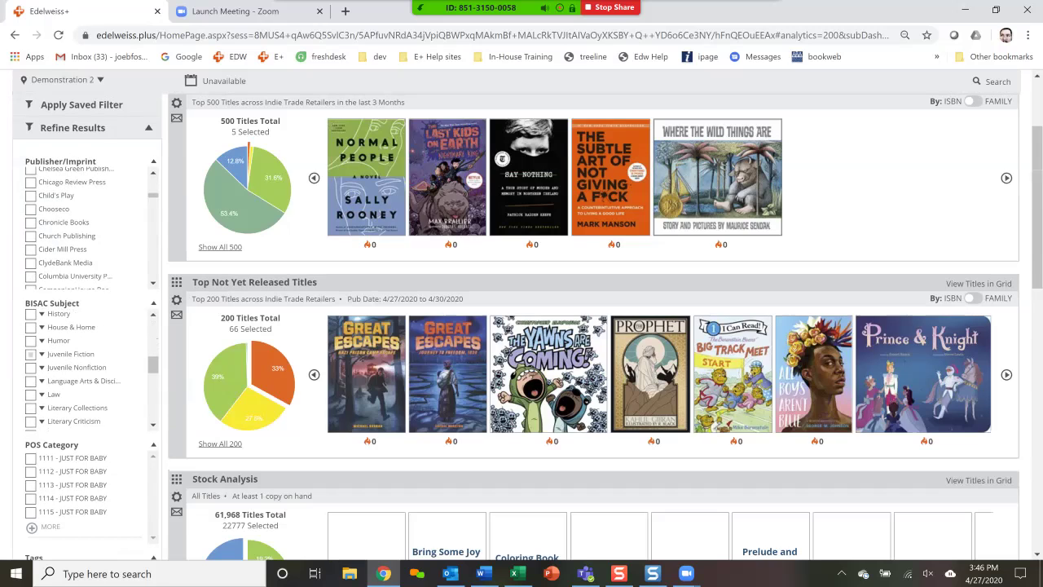
pyautogui.click(31, 354)
pyautogui.click(31, 368)
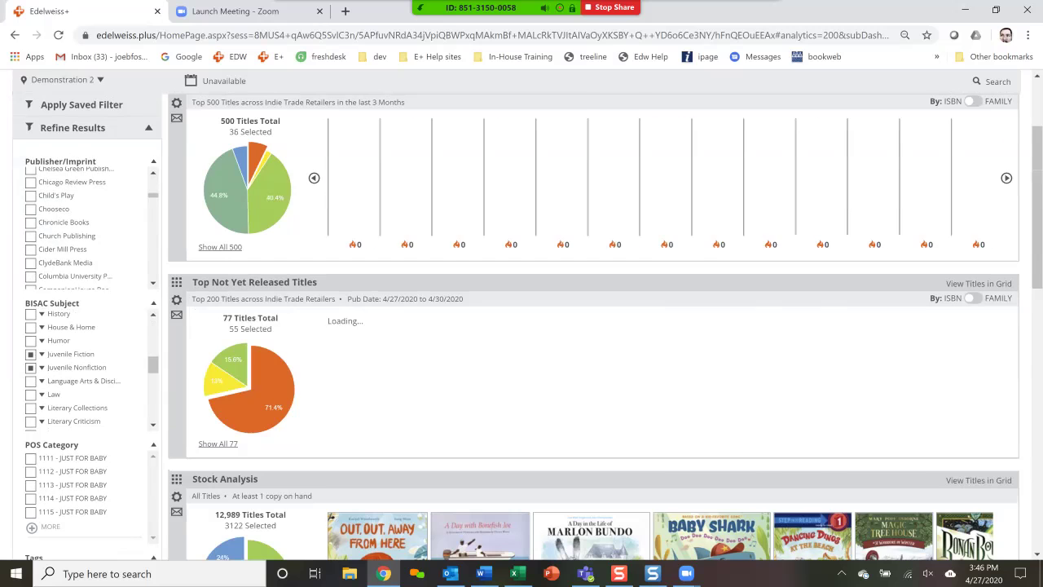
pyautogui.scroll(-2, 522, 326)
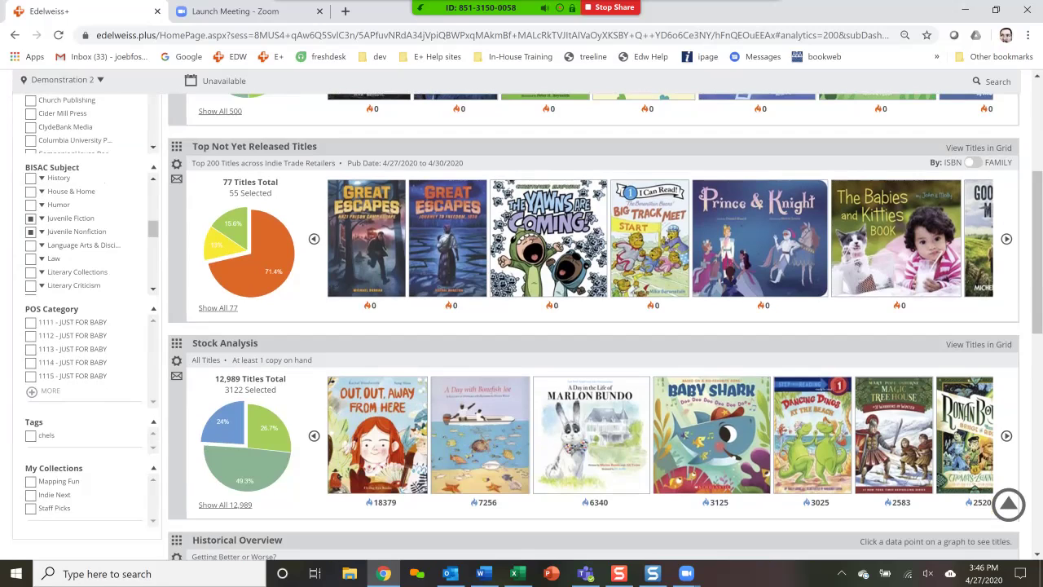
# Clear the Juvenile Fiction and Juvenile Nonfiction subject refinements
pyautogui.click(31, 218)
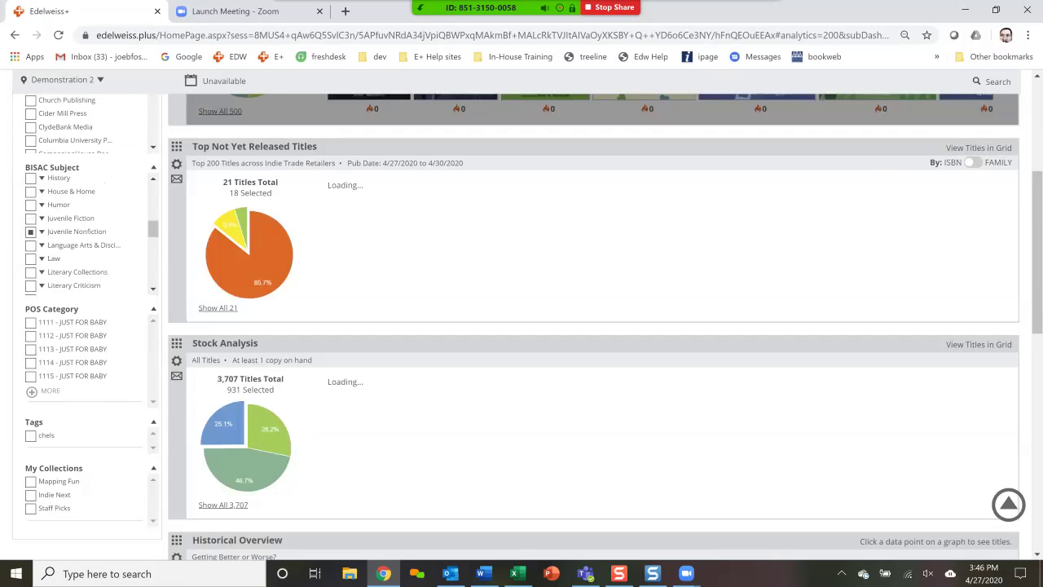
pyautogui.scroll(-2, 522, 326)
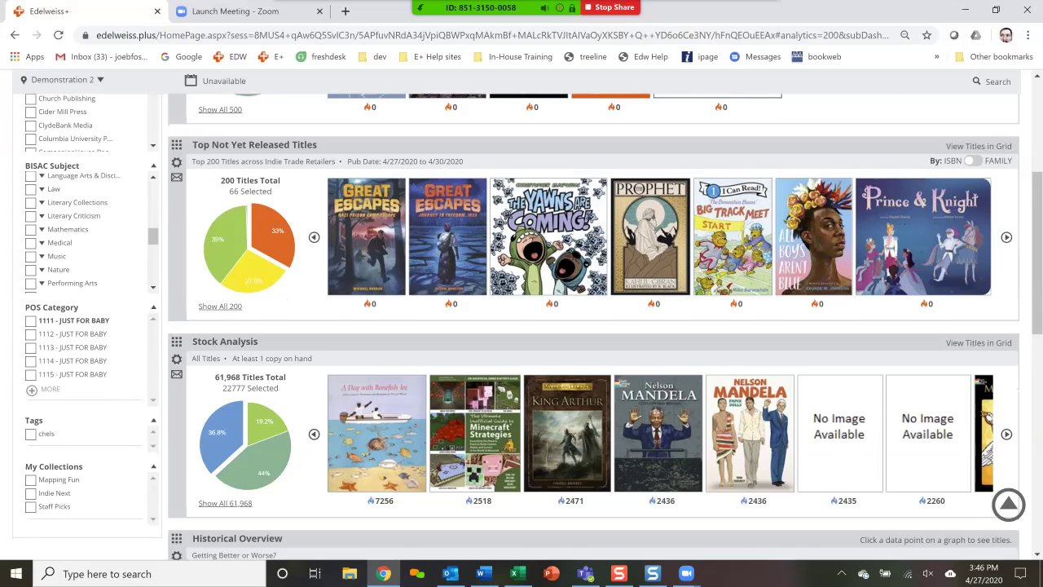
# Expand the POS category list, refine the dashboard to the 2376 fantasy/sci-fi category, and review the effect on each analysis
pyautogui.scroll(-3, 593, 326)
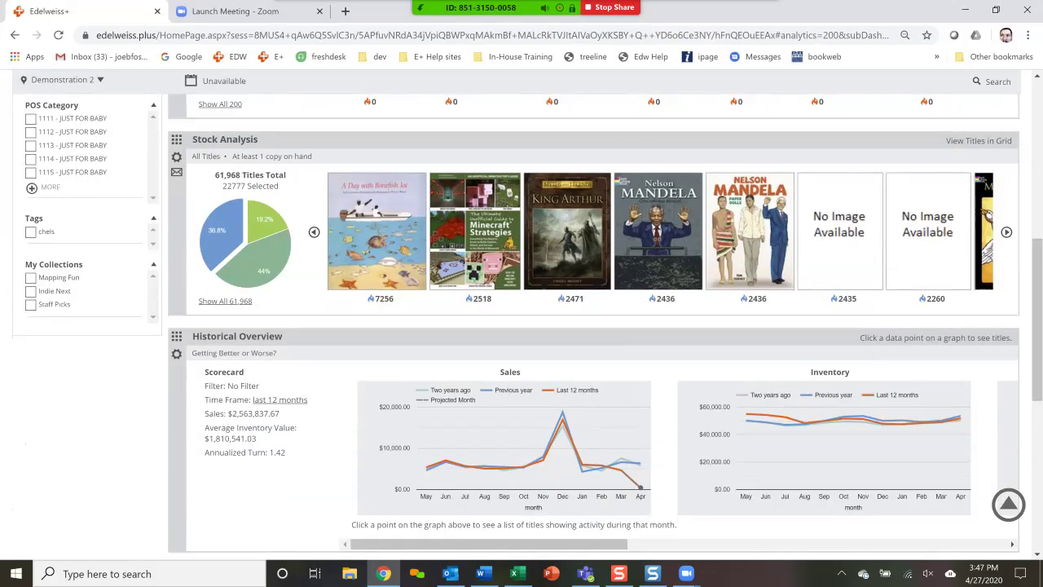
pyautogui.click(1008, 504)
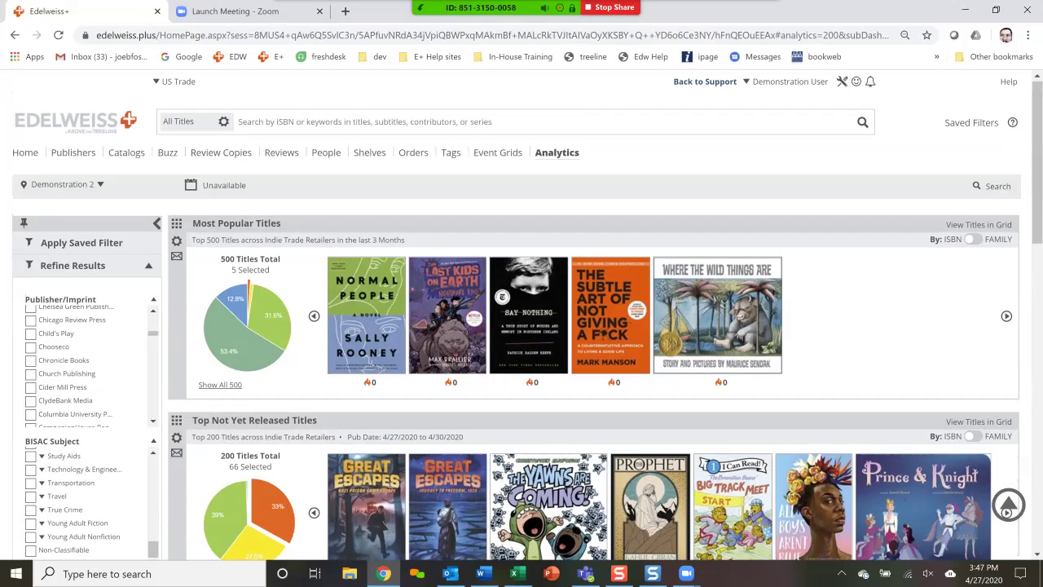
pyautogui.scroll(-6, 595, 326)
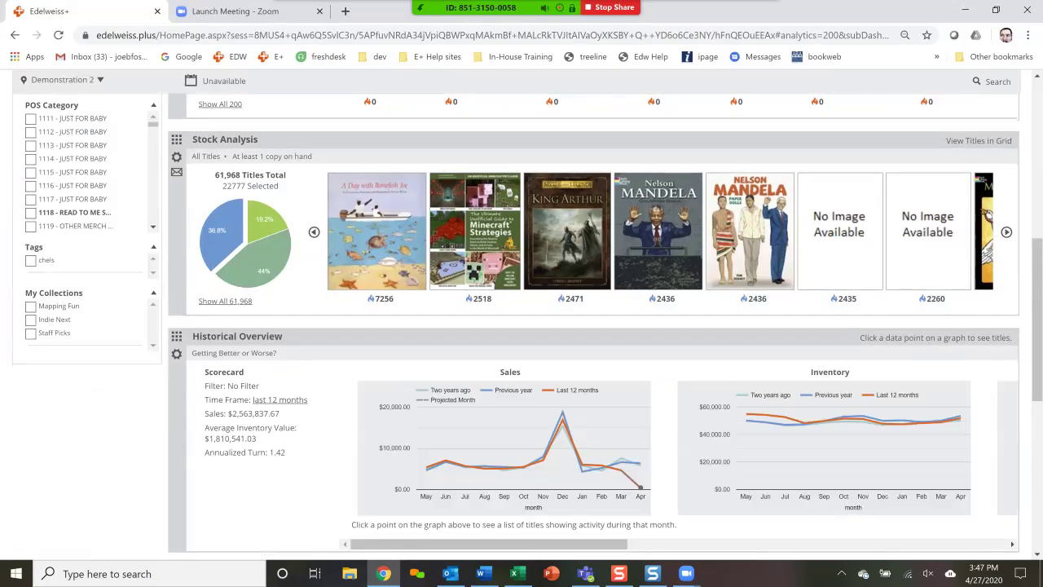
pyautogui.scroll(-5, 595, 326)
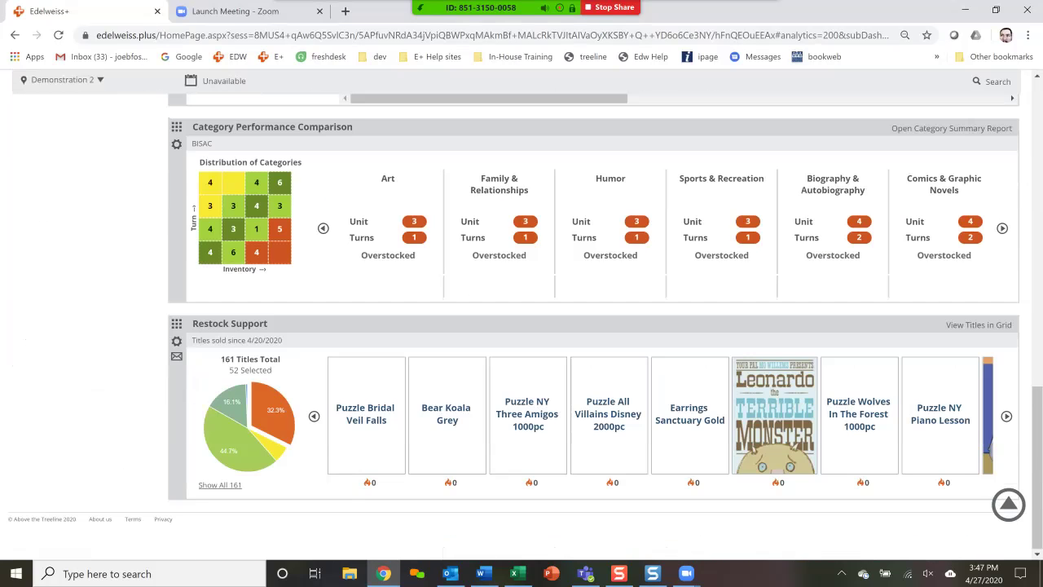
pyautogui.scroll(8, 595, 327)
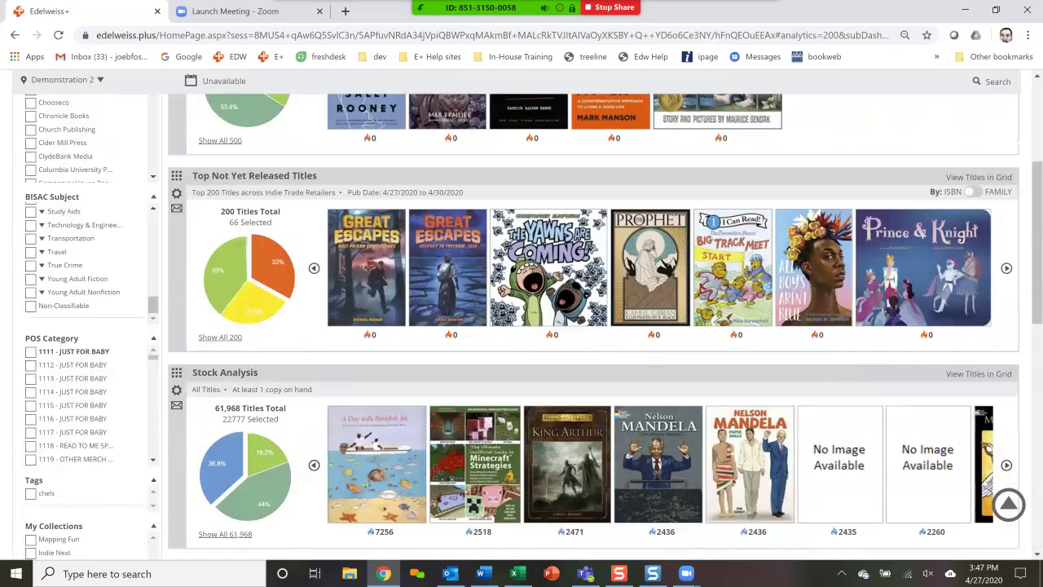
pyautogui.scroll(-5, 78, 400)
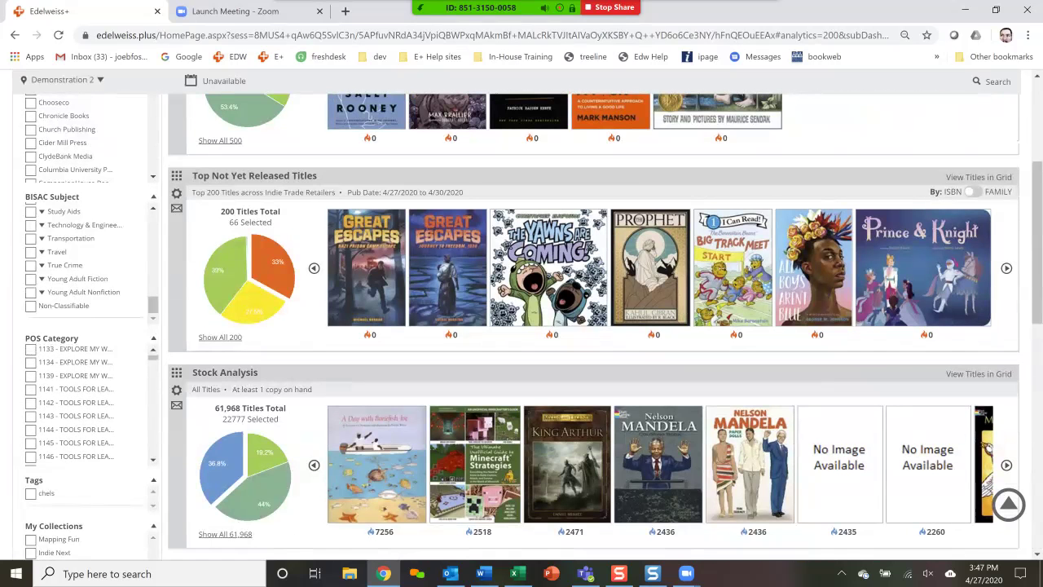
pyautogui.scroll(-10, 77, 400)
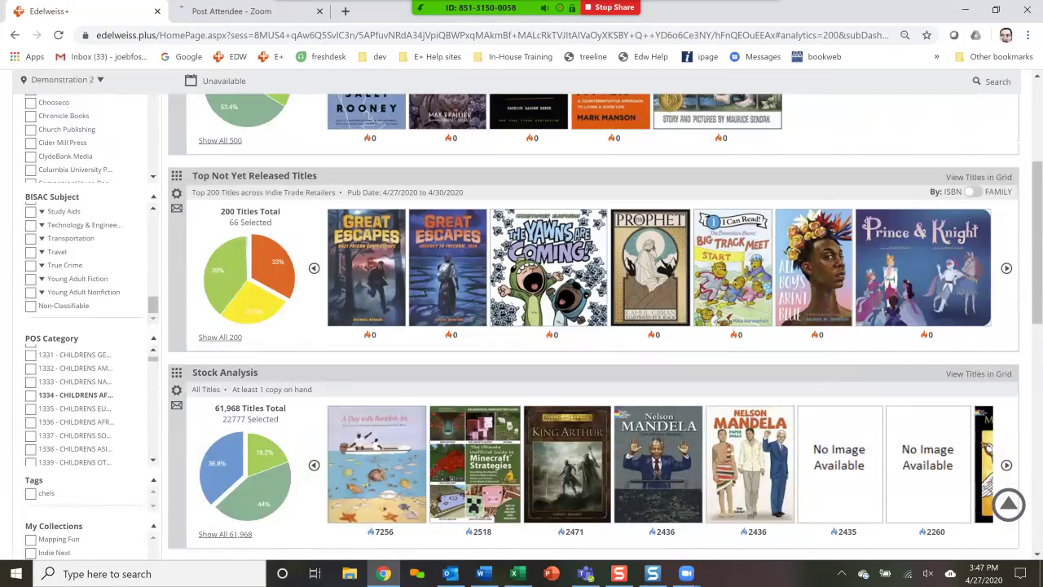
pyautogui.scroll(-5, 78, 399)
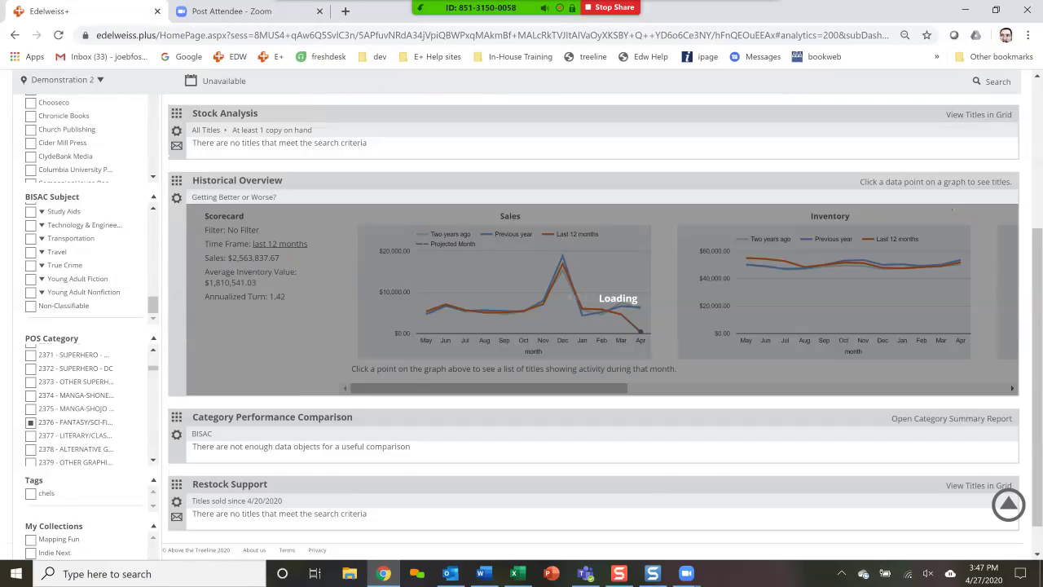
pyautogui.scroll(2, 594, 326)
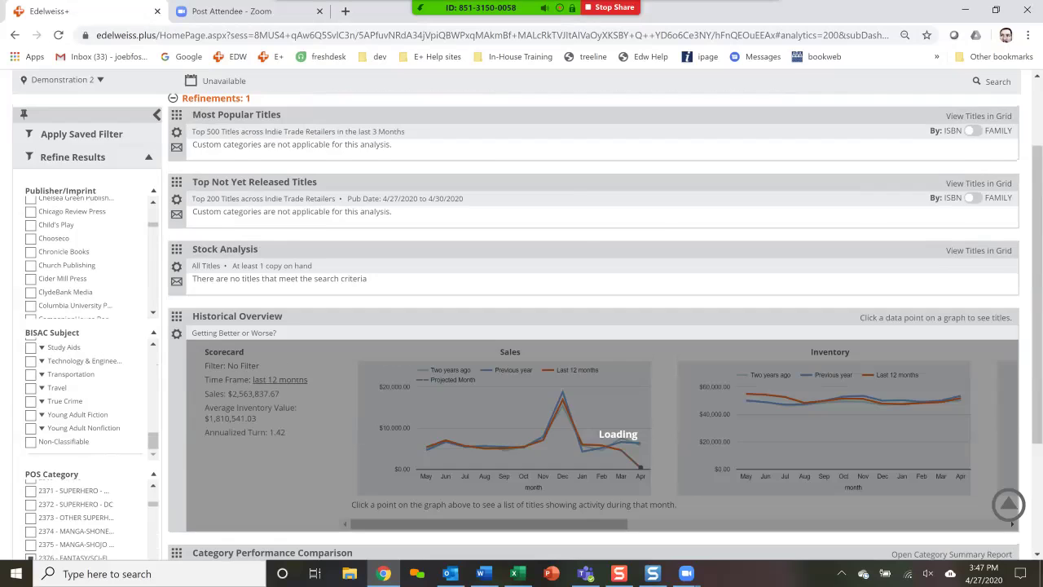
pyautogui.scroll(2, 594, 326)
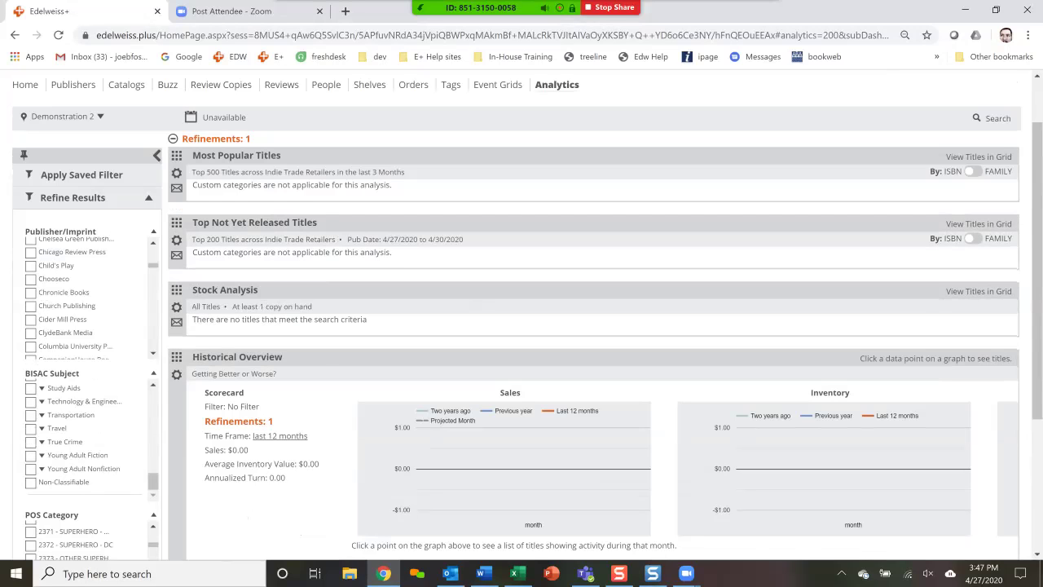
pyautogui.scroll(1, 522, 326)
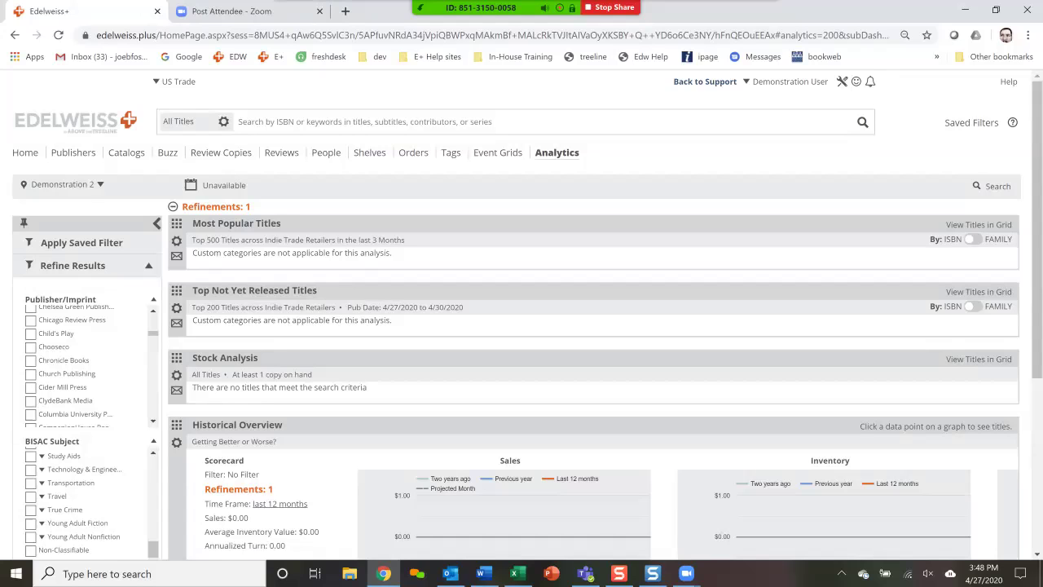
pyautogui.scroll(-1, 521, 316)
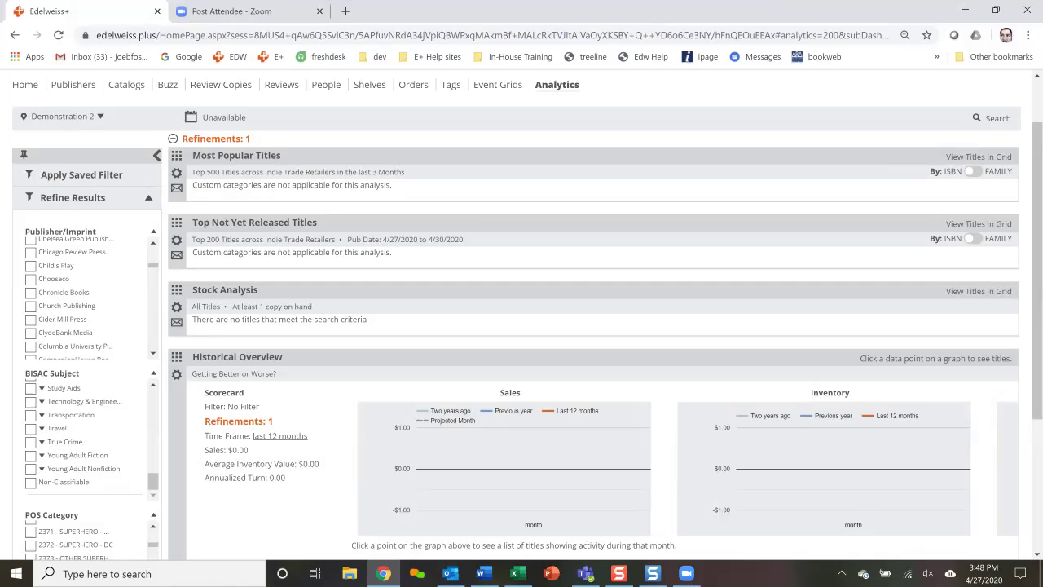
# Remove the 2376 fantasy/sci-fi POS category refinement and return to the unrefined dashboard analyses
pyautogui.scroll(1, 521, 314)
pyautogui.scroll(-3, 522, 314)
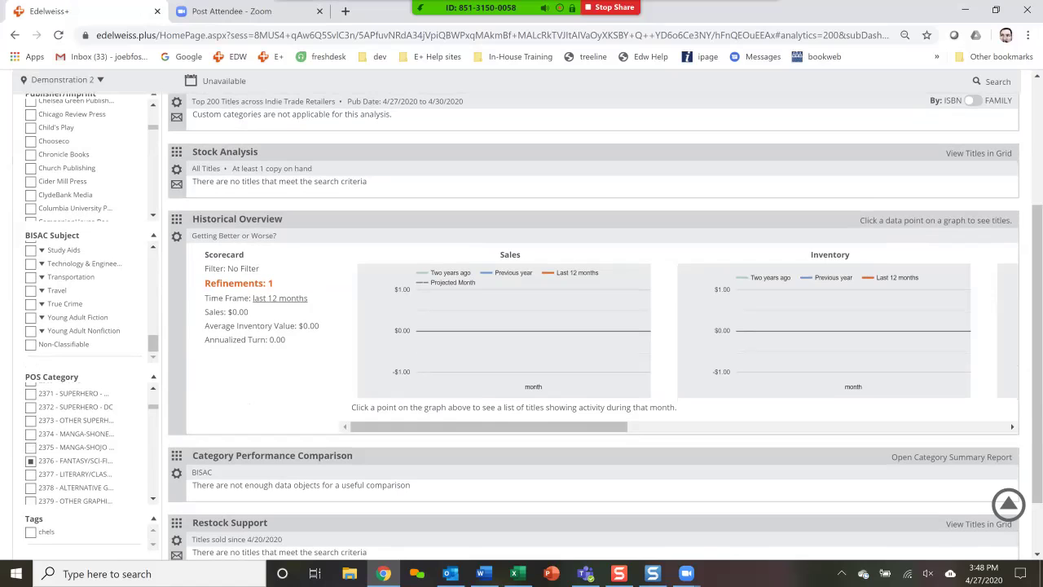
pyautogui.click(31, 461)
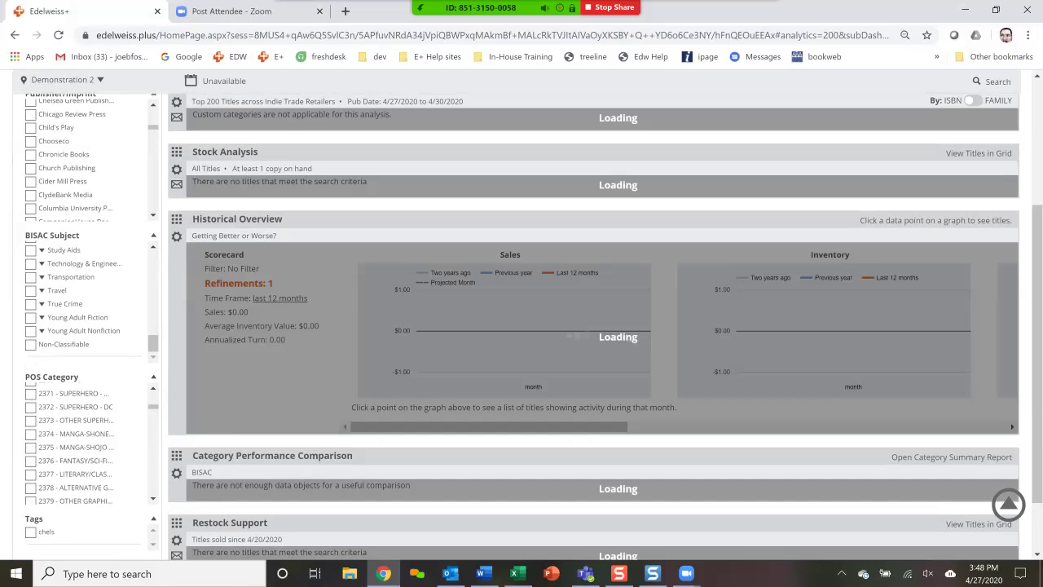
pyautogui.scroll(4, 522, 314)
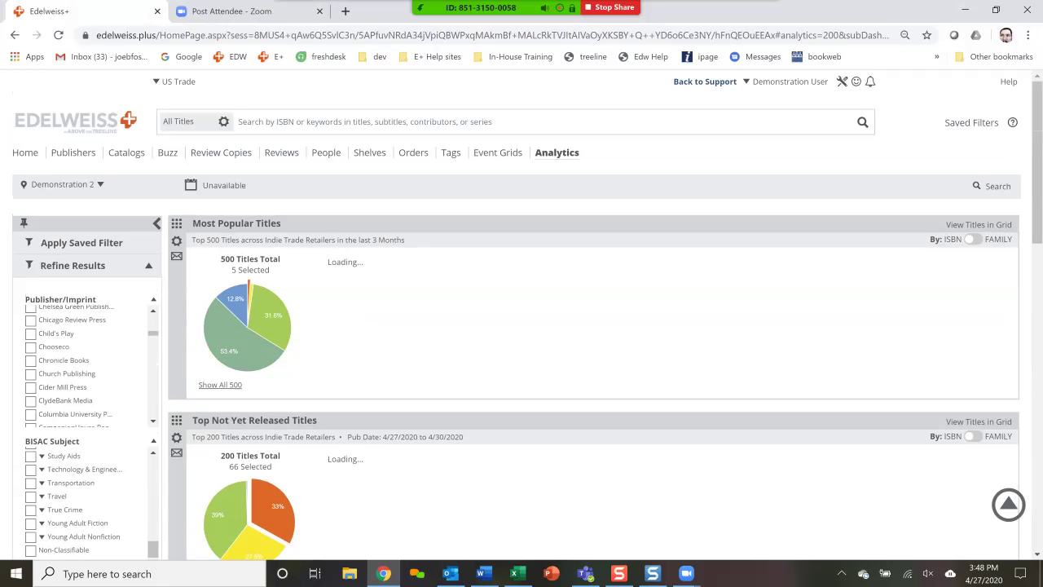
pyautogui.scroll(-2, 82, 363)
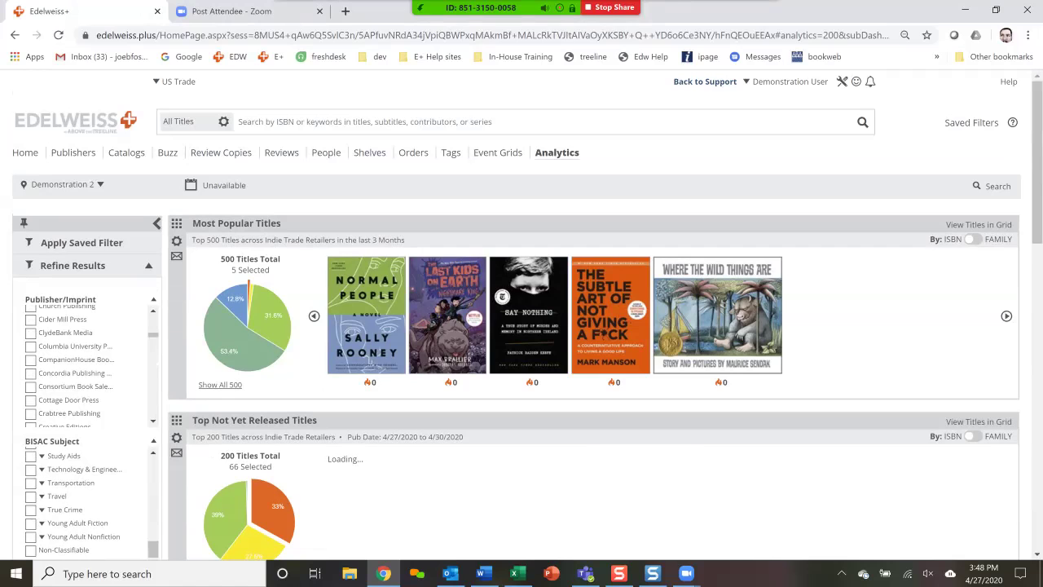
# Open the saved filter "kids only" for editing, review its selected age attributes, and close the filter editor
pyautogui.scroll(-2, 82, 363)
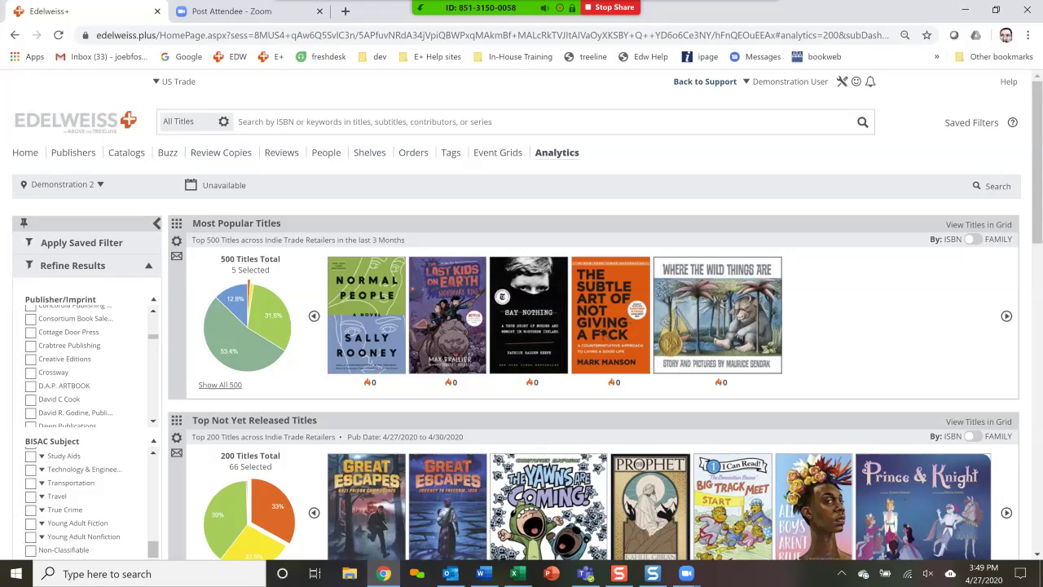
pyautogui.click(81, 243)
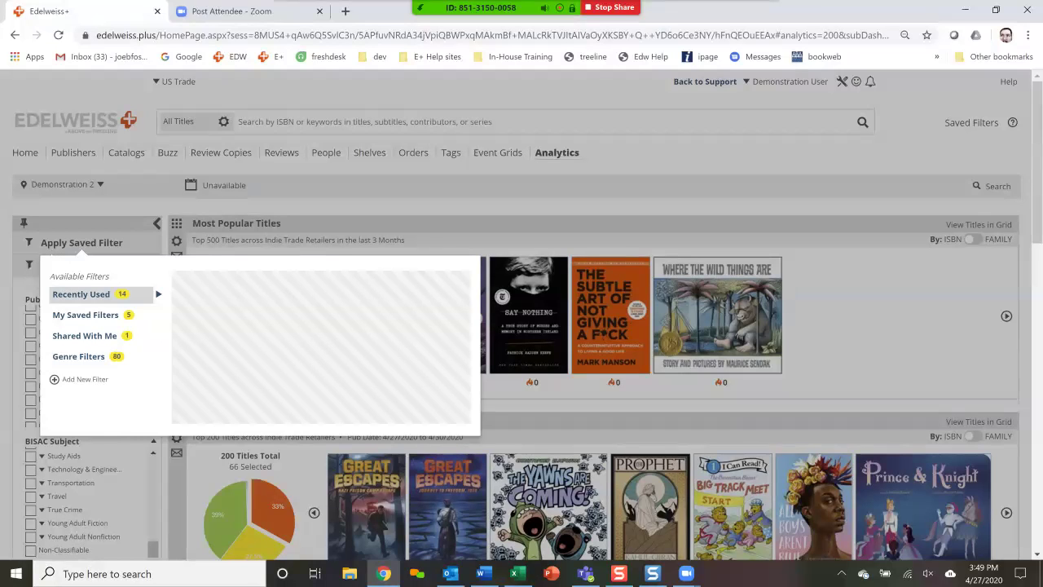
pyautogui.scroll(-1, 286, 326)
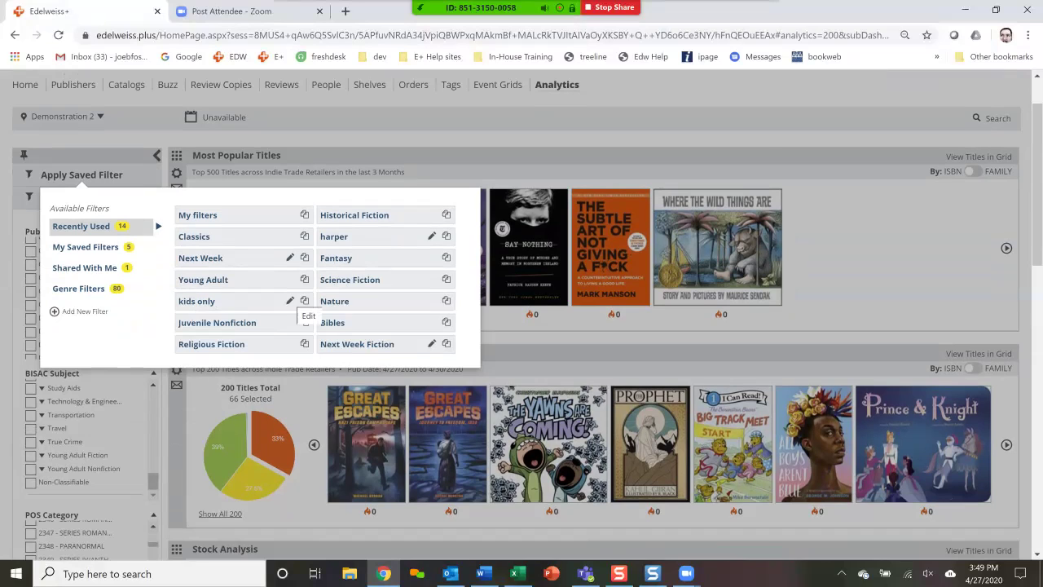
pyautogui.click(305, 323)
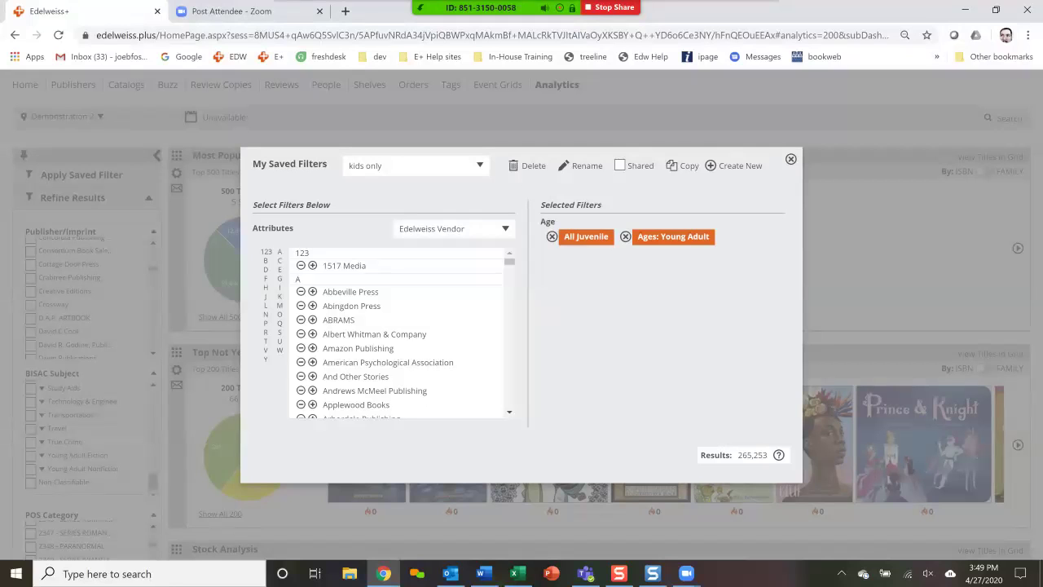
pyautogui.click(791, 159)
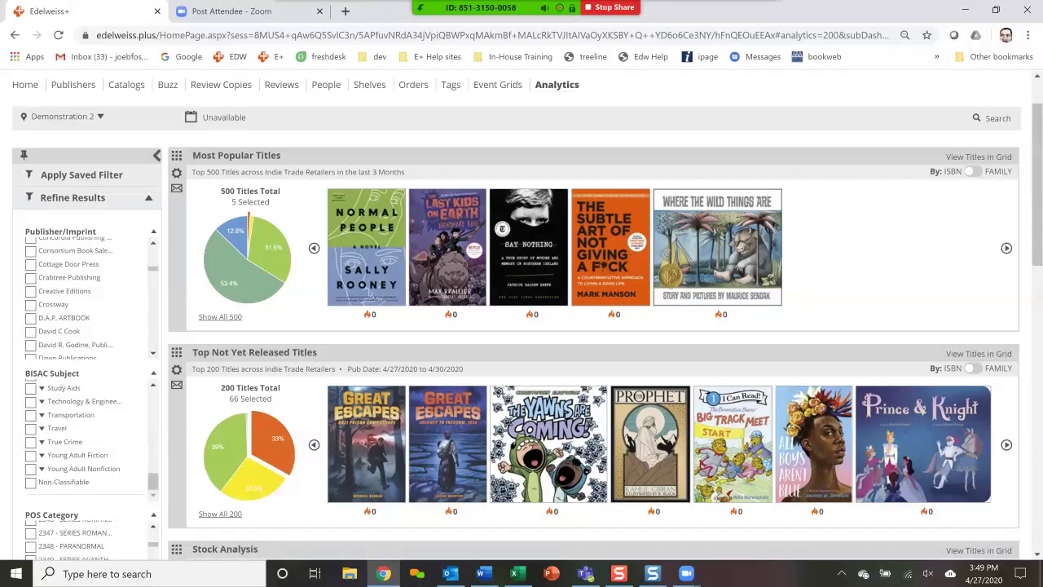
# Start a new saved filter and choose Subject as the attribute to select from
pyautogui.click(82, 175)
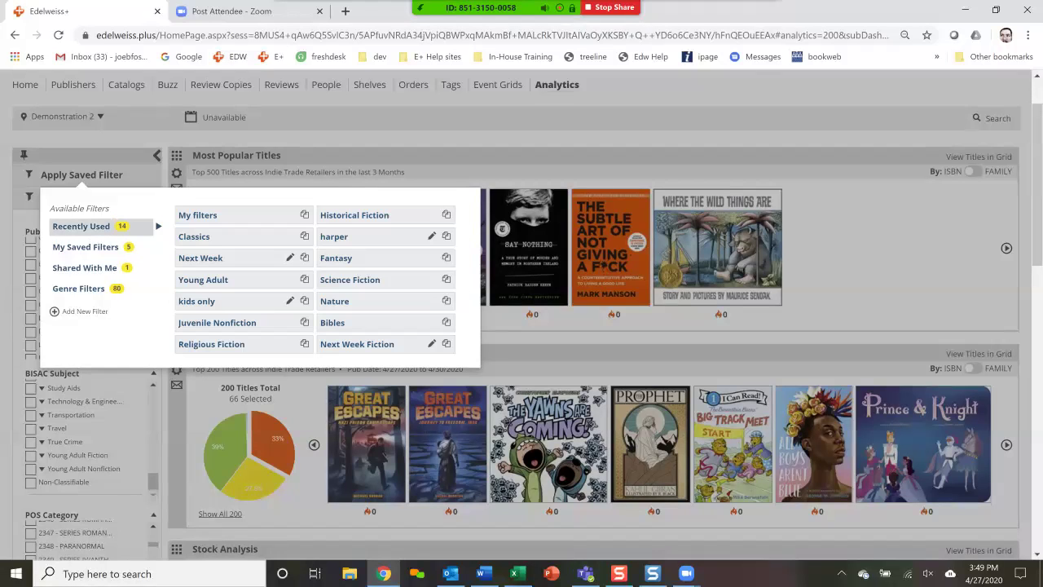
pyautogui.click(84, 311)
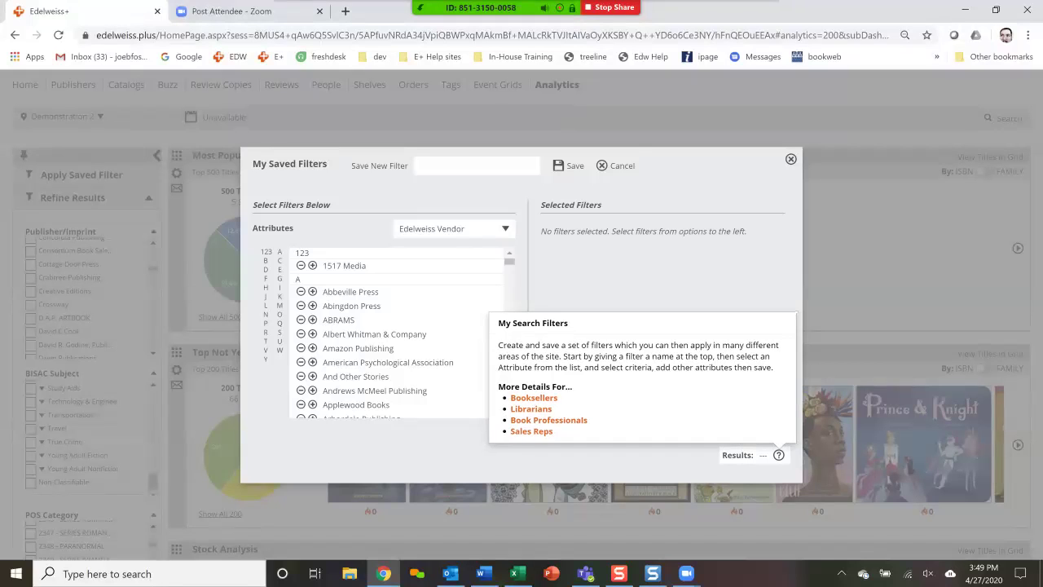
pyautogui.click(452, 229)
pyautogui.click(412, 283)
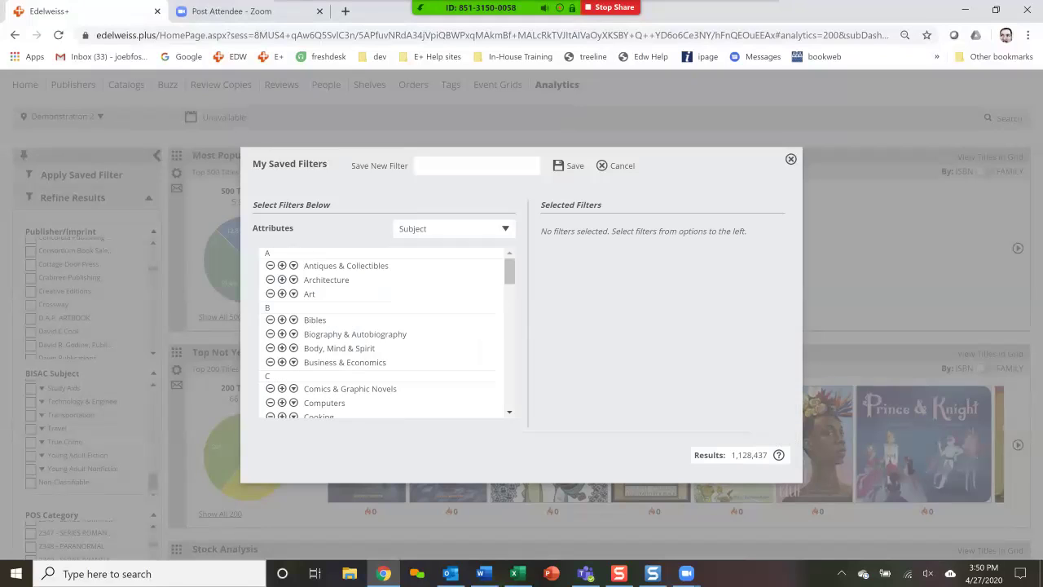
# Expand the Fiction subject and its Mystery & Detective subcategory to examine the nested subject options
pyautogui.scroll(-5, 387, 333)
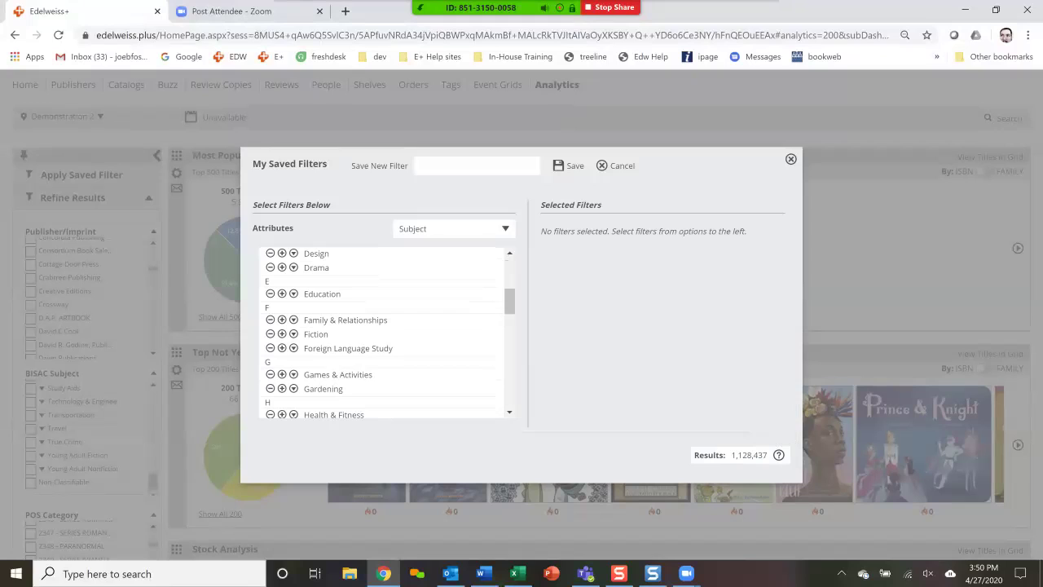
pyautogui.scroll(-2, 383, 332)
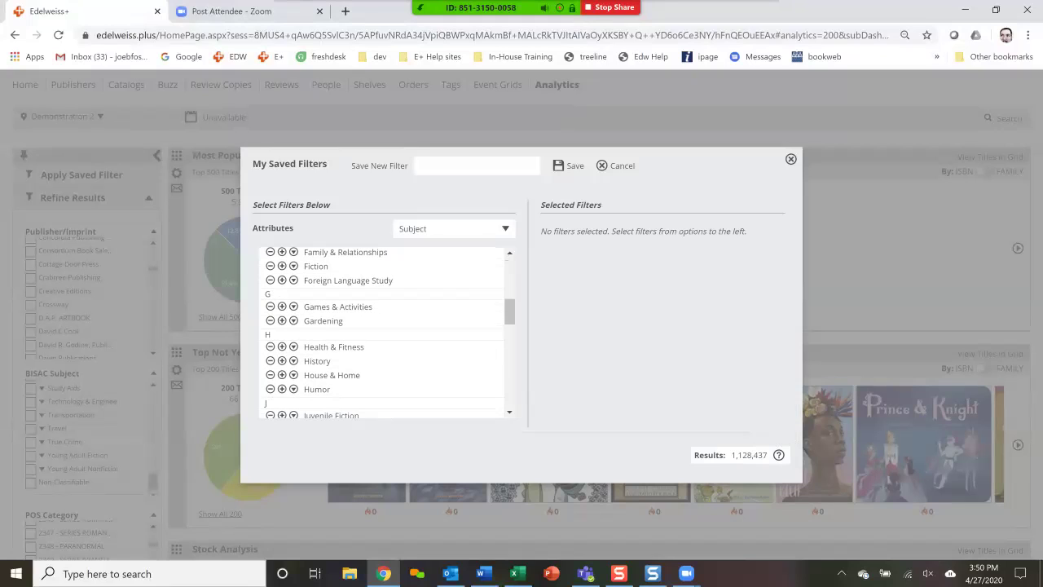
pyautogui.click(293, 266)
pyautogui.scroll(-4, 383, 332)
pyautogui.scroll(-12, 384, 333)
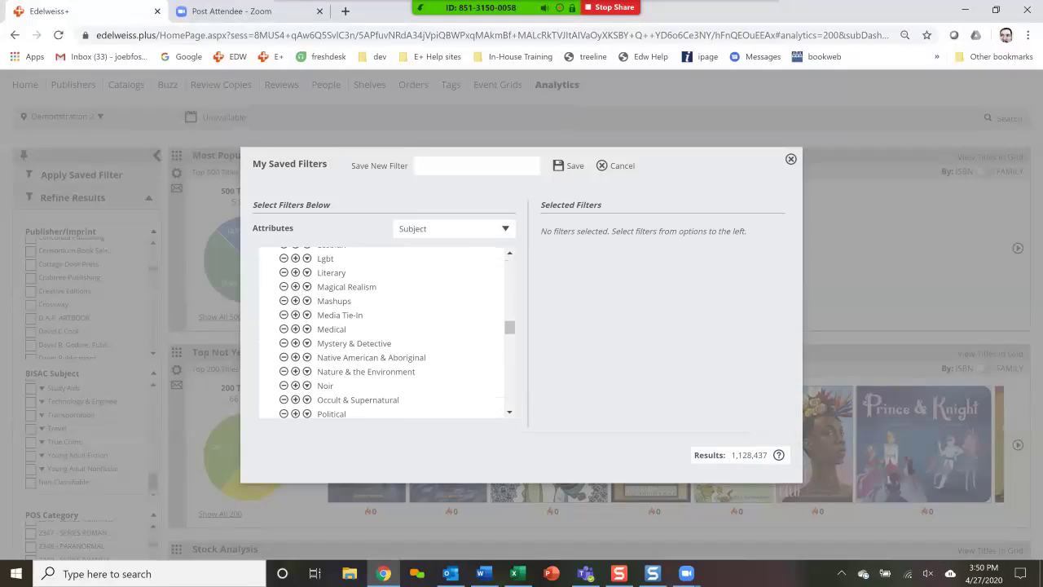
pyautogui.scroll(2, 383, 333)
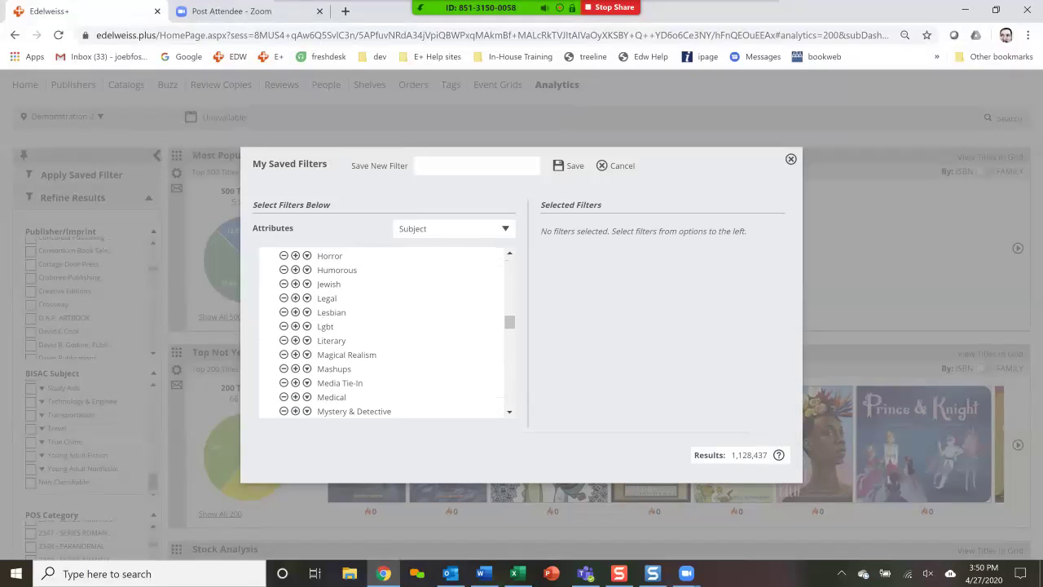
pyautogui.scroll(-2, 383, 332)
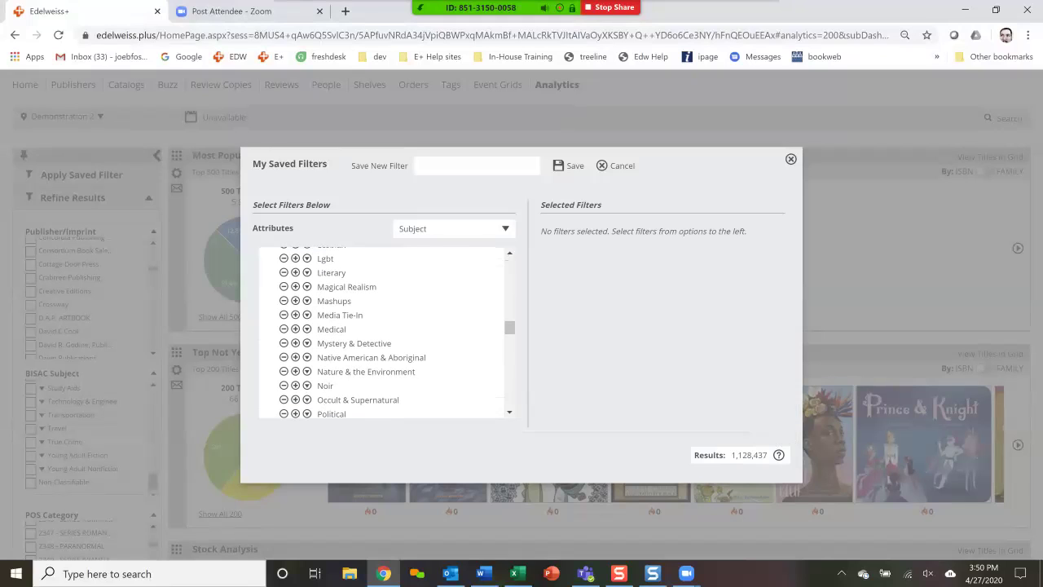
pyautogui.click(307, 344)
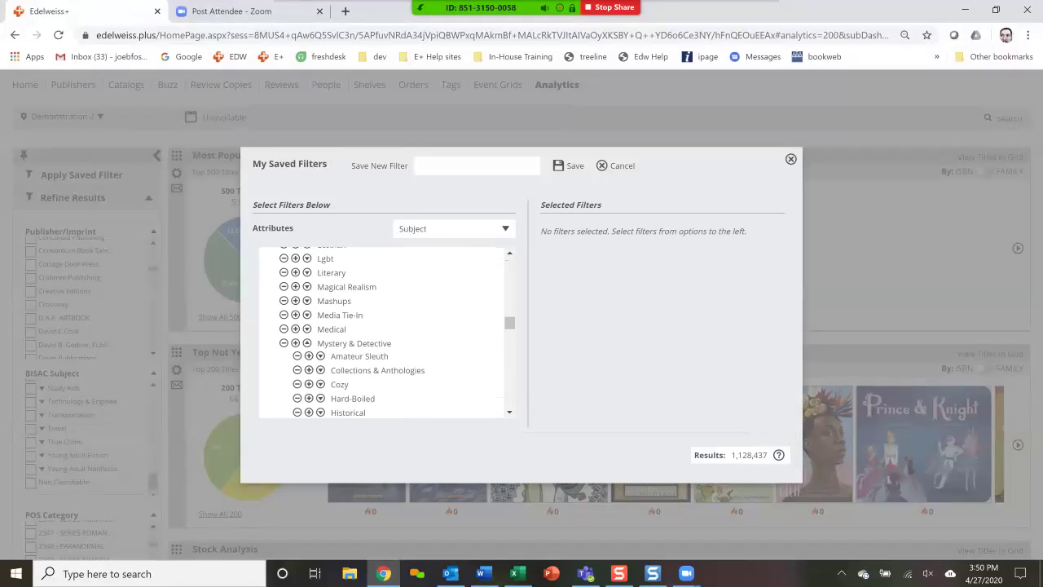
pyautogui.scroll(-2, 383, 333)
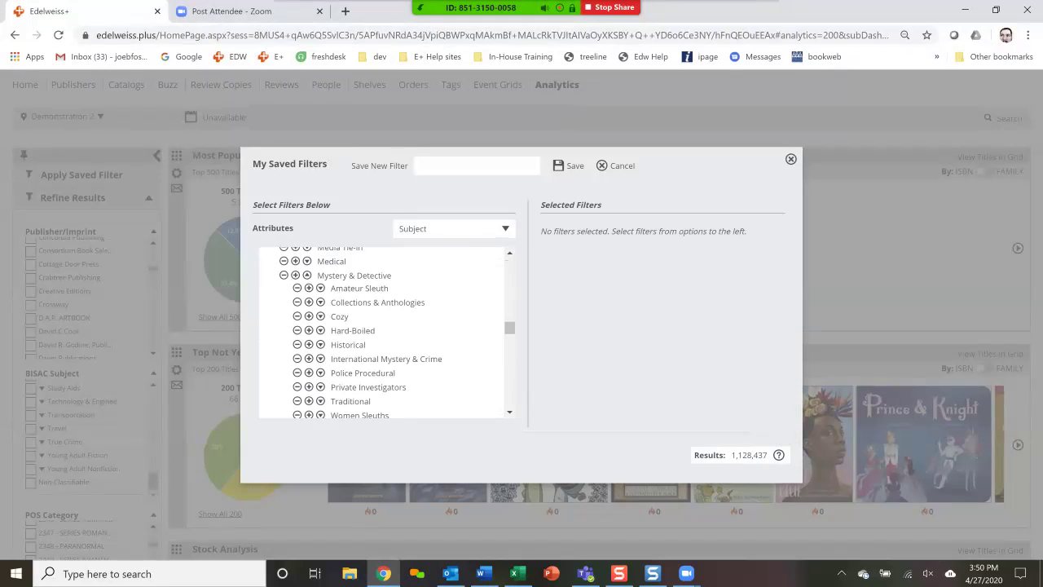
# Include the subjects Juvenile Fiction, Juvenile Nonfiction, Young Adult Fiction and Young Adult Nonfiction in the new filter
pyautogui.scroll(-10, 384, 333)
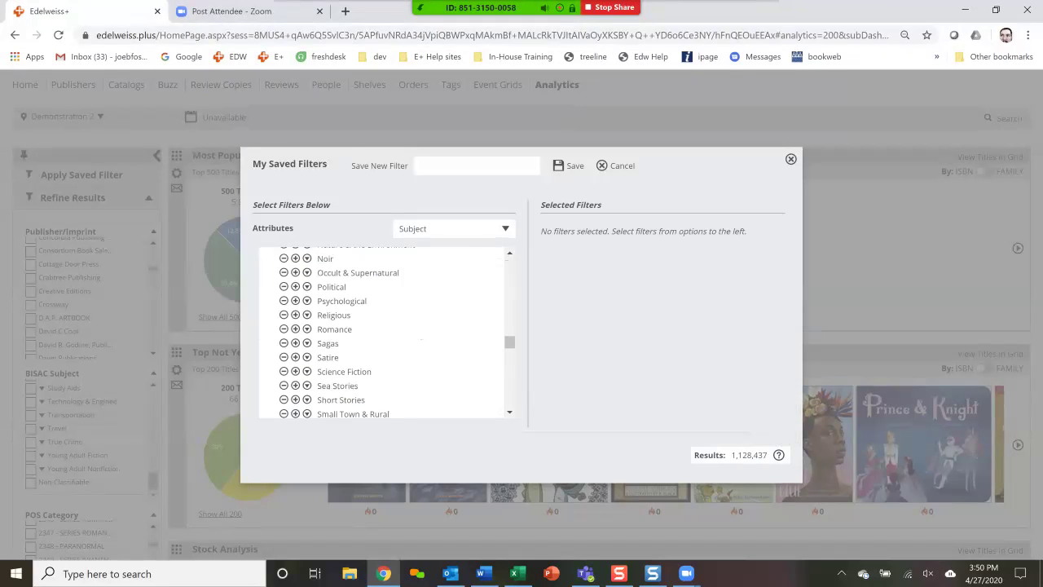
pyautogui.scroll(-3, 383, 332)
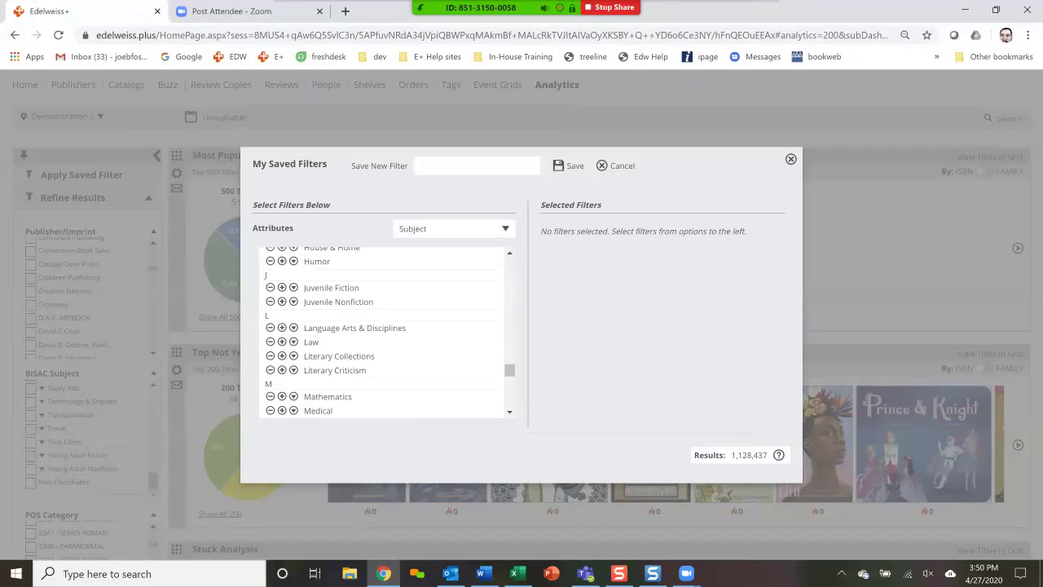
pyautogui.click(281, 266)
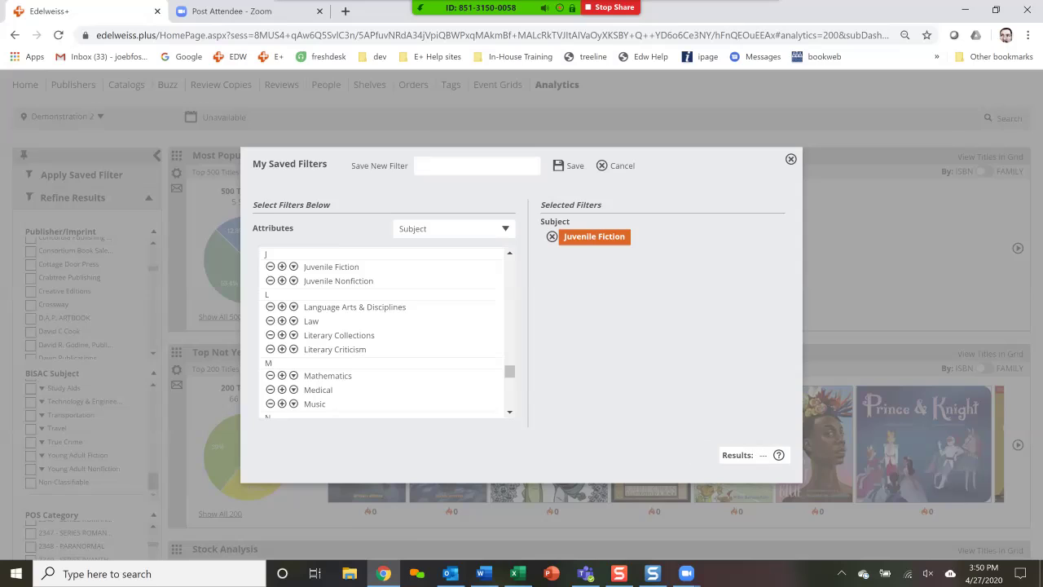
pyautogui.click(281, 281)
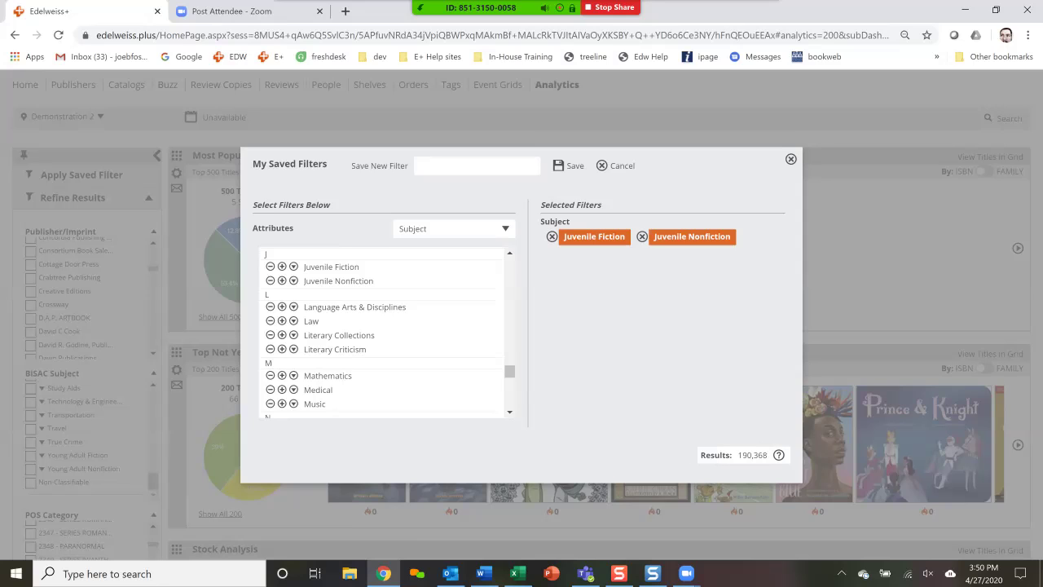
pyautogui.scroll(-10, 384, 333)
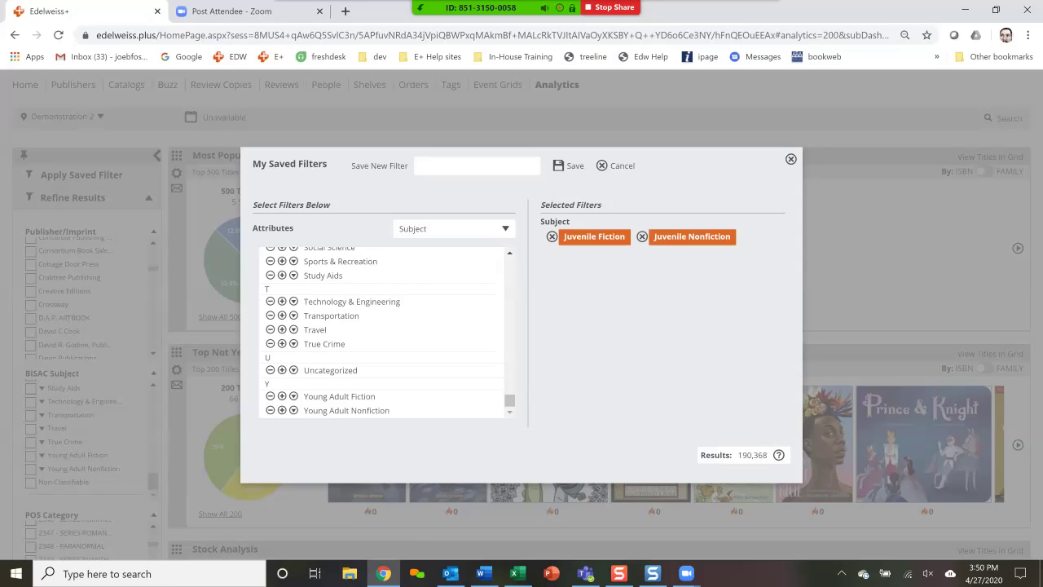
pyautogui.click(282, 396)
pyautogui.click(282, 410)
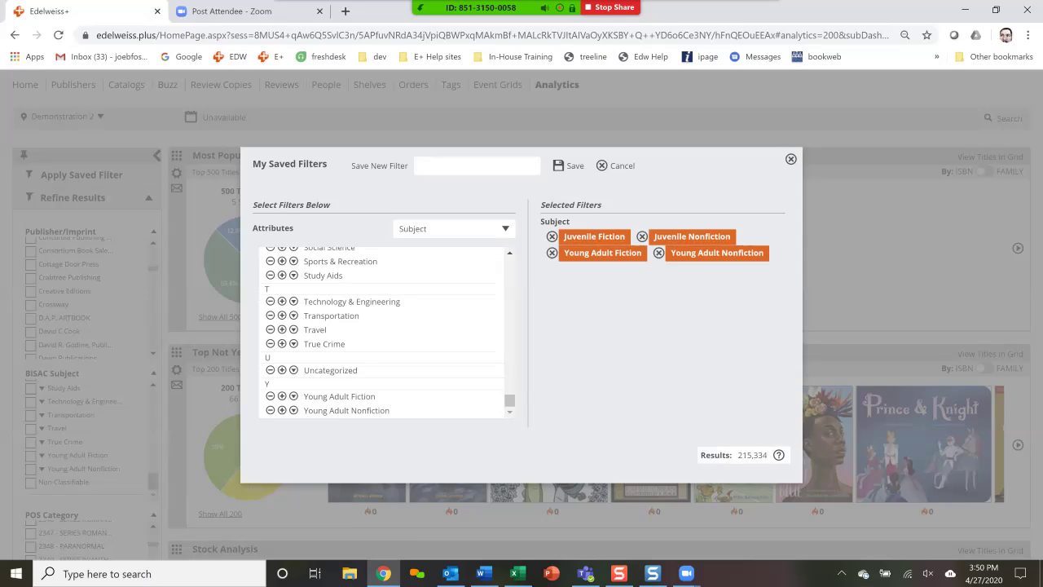
# Save the new filter under the name "juv ya only" and apply it to the dashboard
pyautogui.click(476, 165)
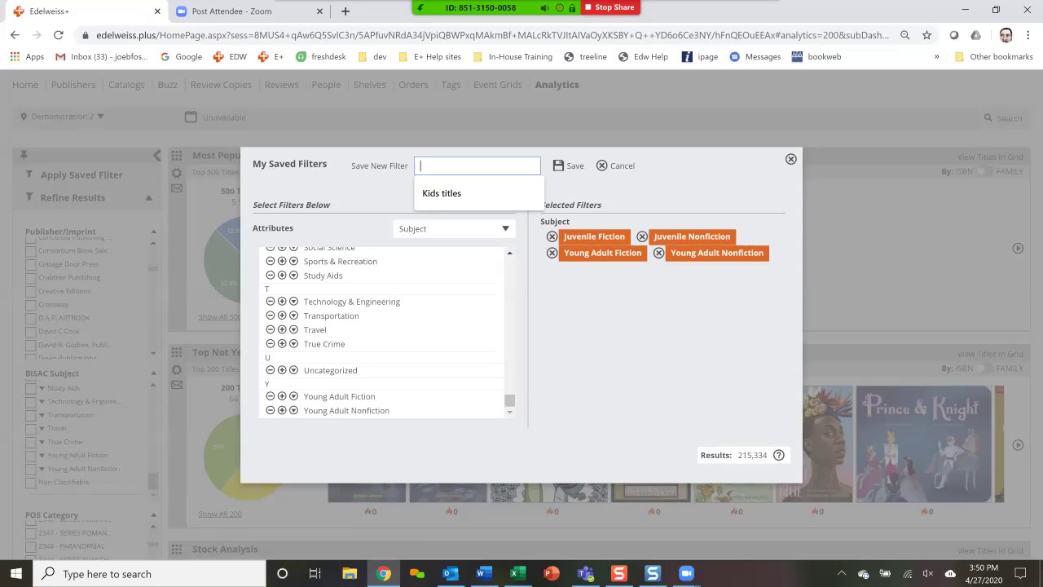
pyautogui.write('juv ya')
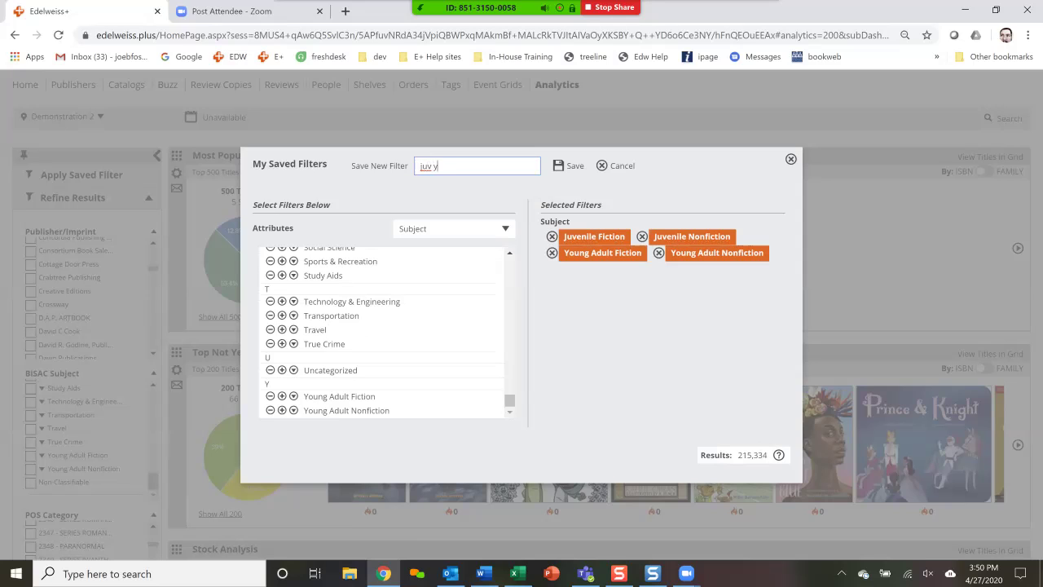
pyautogui.write(' only')
pyautogui.click(569, 166)
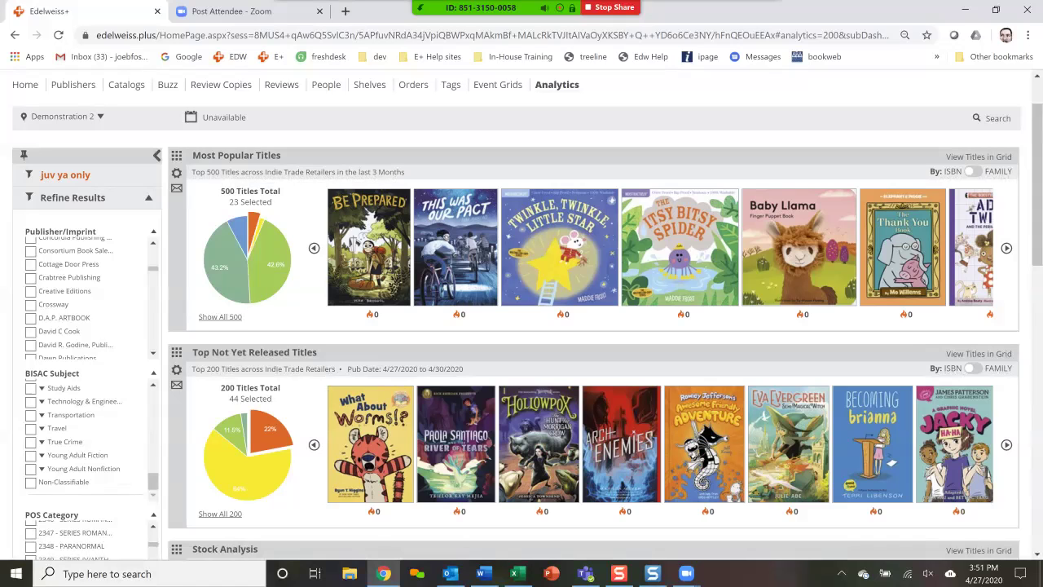
# Examine the filtered title analyses, including the fresh, stable and stale stock segments of the Stock Analysis chart
pyautogui.moveTo(267, 273)
pyautogui.moveTo(254, 220)
pyautogui.scroll(-3, 522, 326)
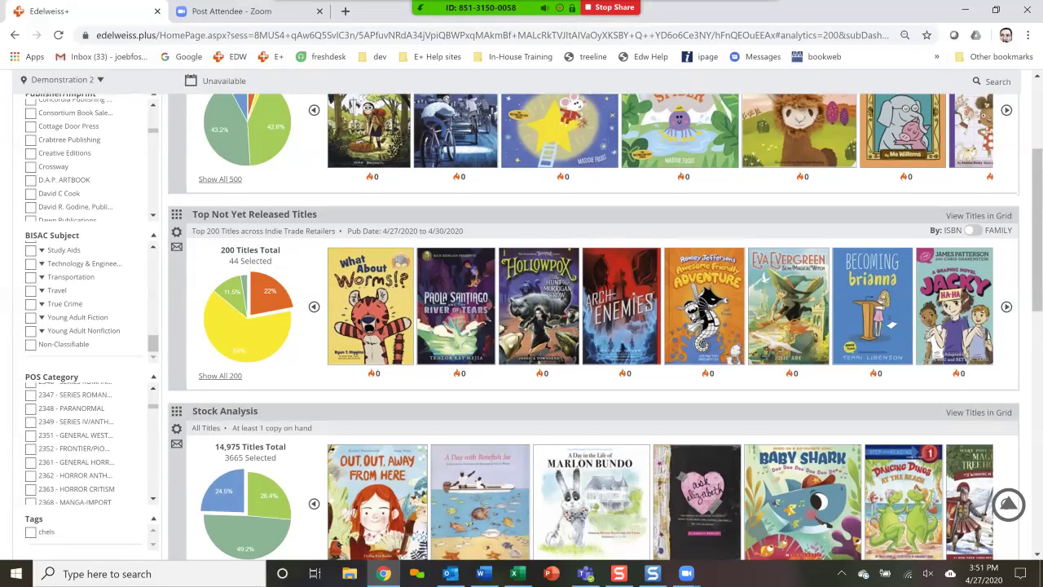
pyautogui.scroll(-3, 216, 269)
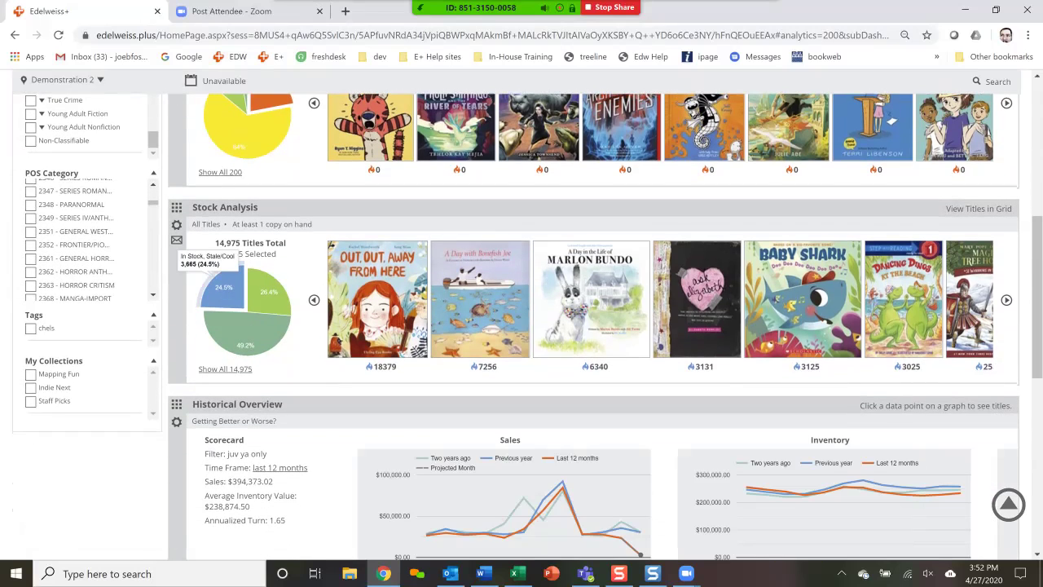
pyautogui.moveTo(268, 302)
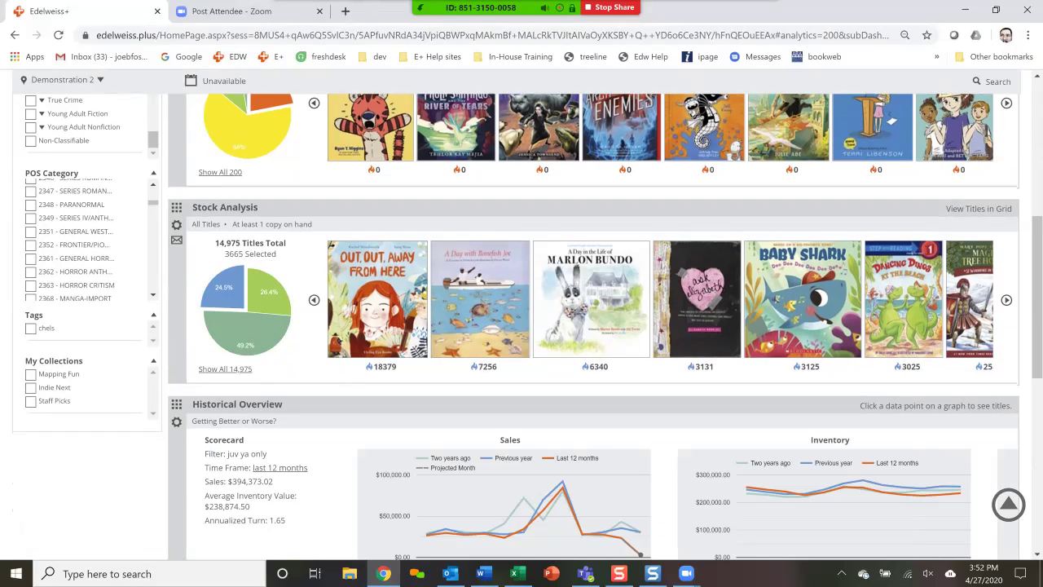
pyautogui.moveTo(245, 343)
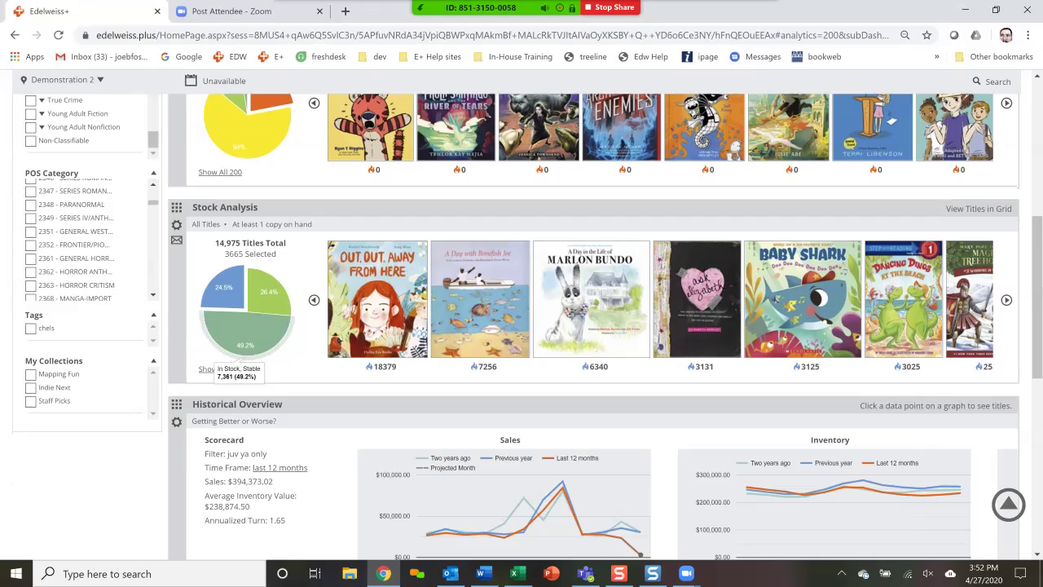
pyautogui.moveTo(222, 286)
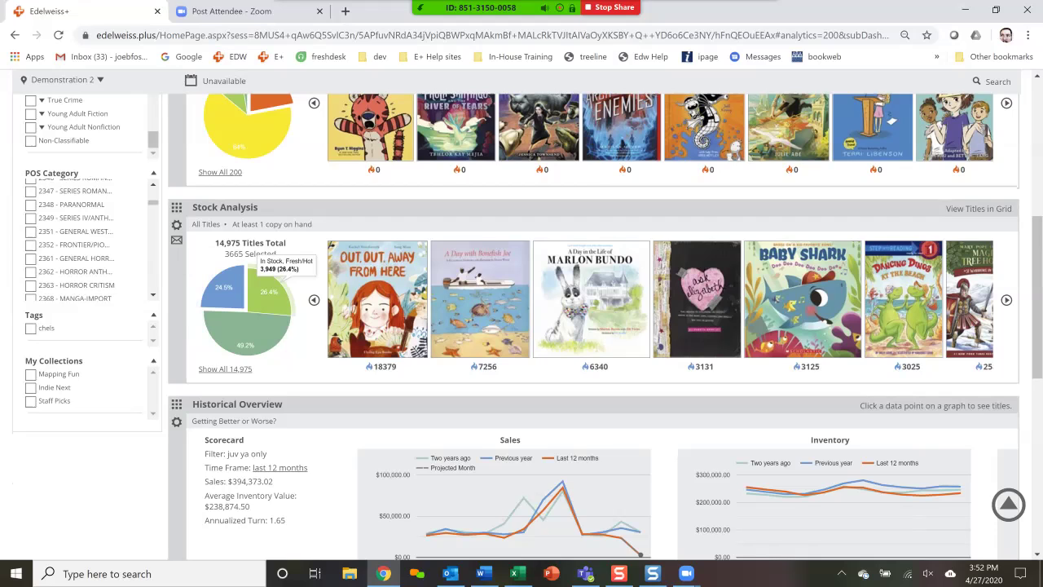
# Review the filtered Historical Overview and Category Performance Comparison, and return to the start of the dashboard
pyautogui.scroll(-2, 269, 294)
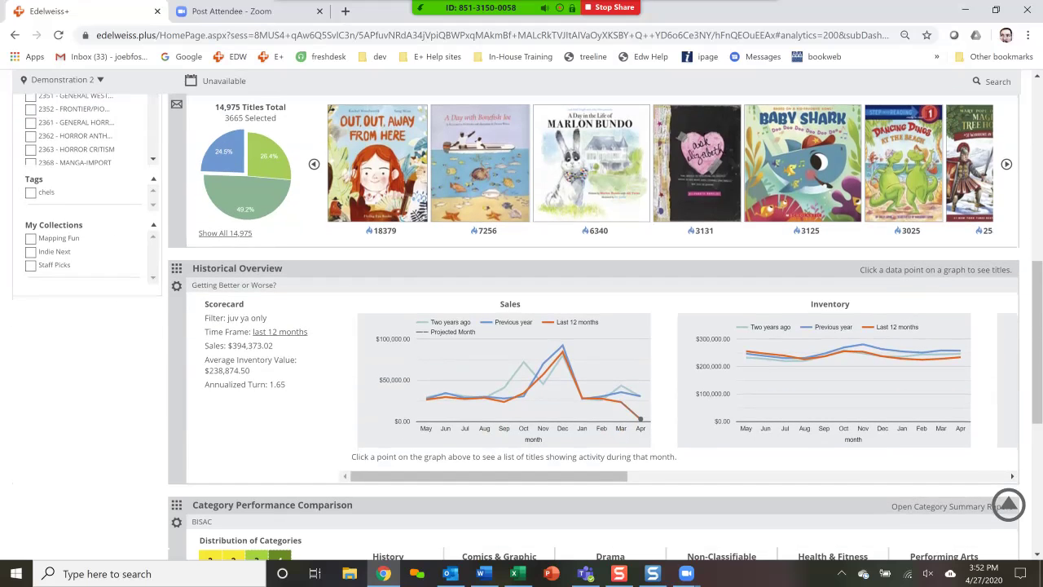
pyautogui.scroll(-1, 504, 330)
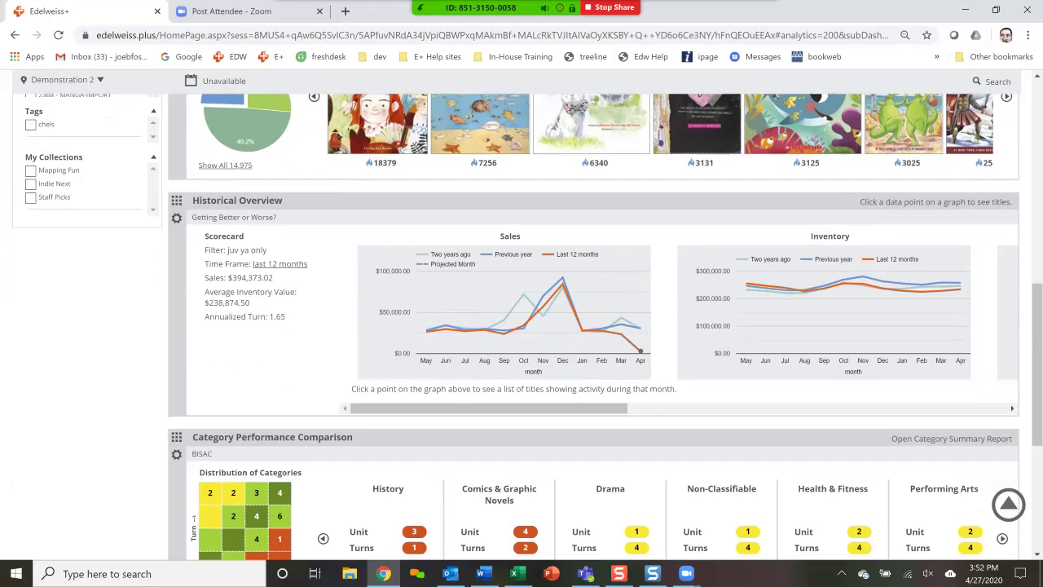
pyautogui.scroll(2, 504, 330)
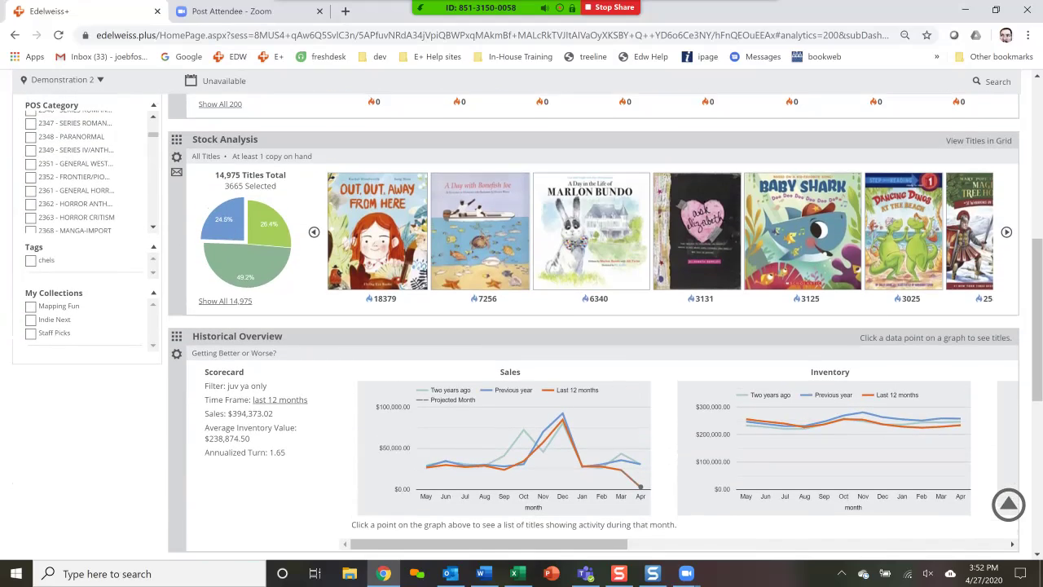
pyautogui.scroll(3, 504, 330)
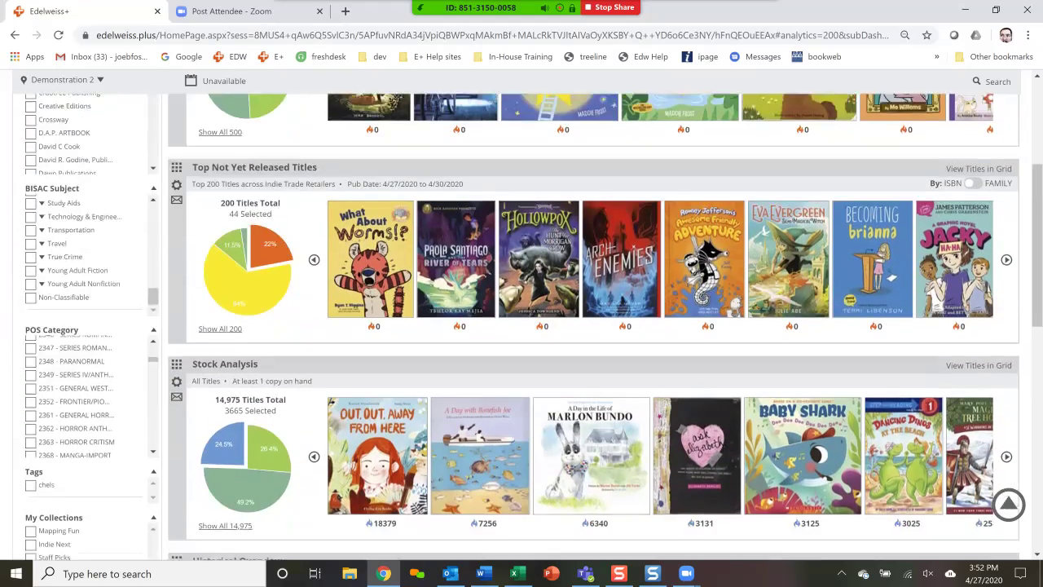
pyautogui.scroll(-1, 522, 326)
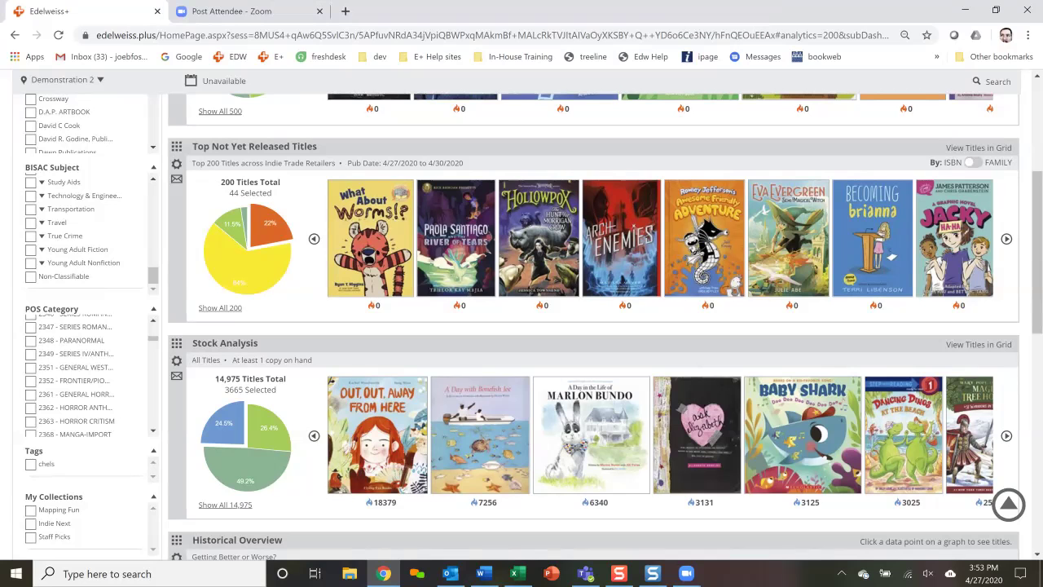
pyautogui.click(1009, 504)
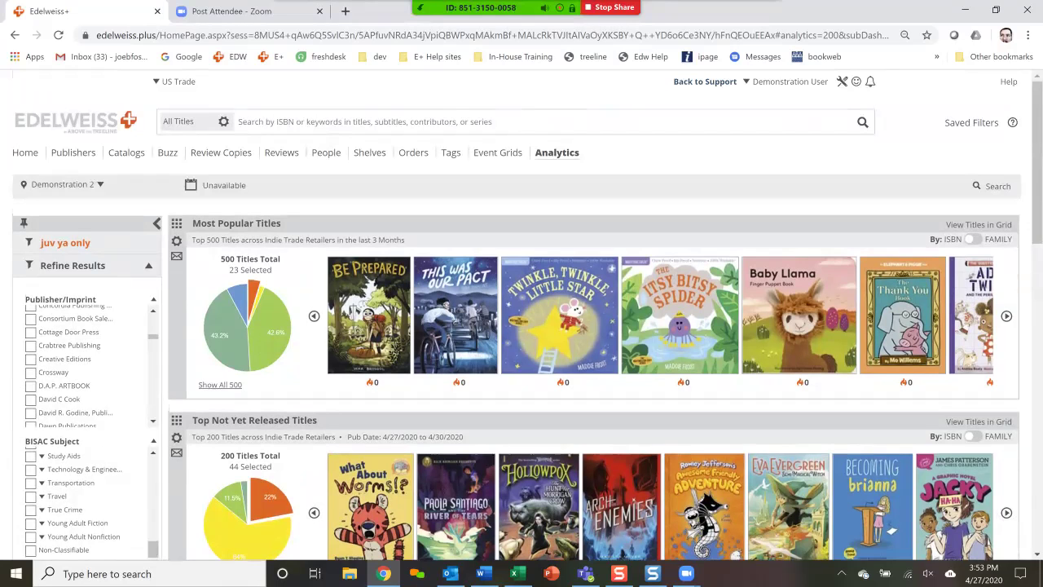
# Clear the applied "juv ya only" filter from the dashboard
pyautogui.scroll(-5, 221, 277)
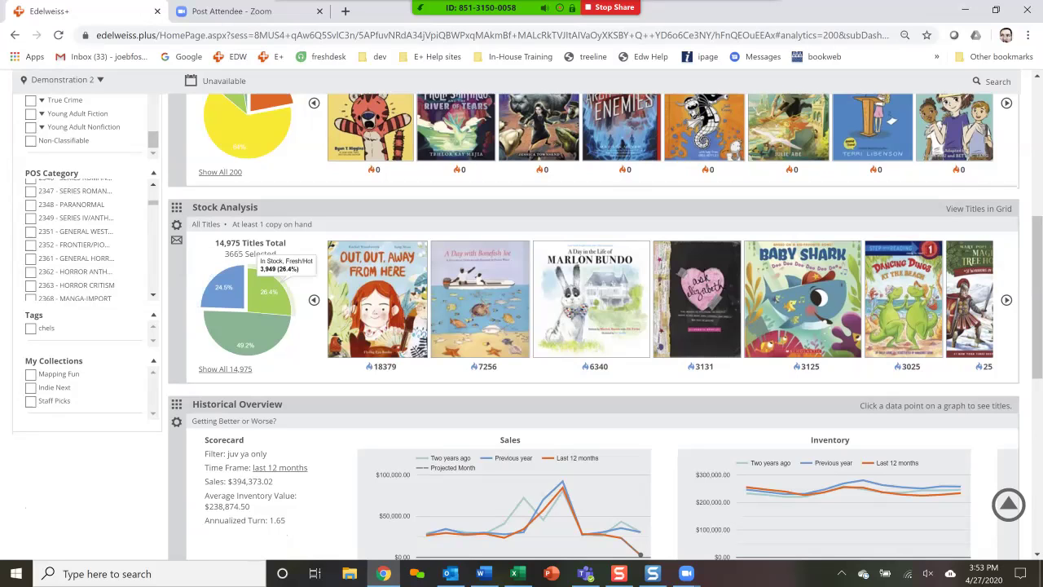
pyautogui.click(1008, 506)
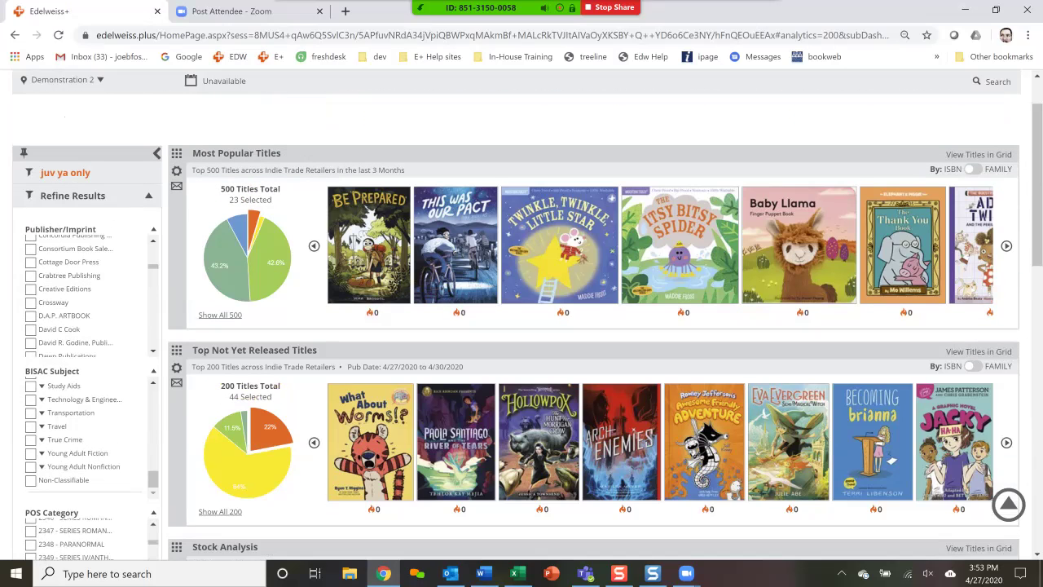
pyautogui.click(65, 243)
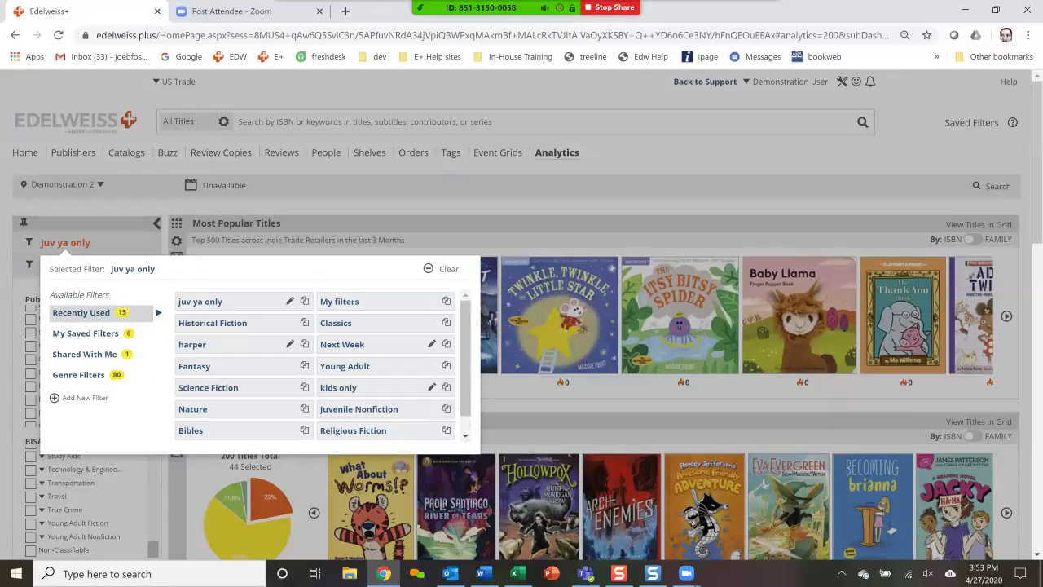
pyautogui.click(428, 270)
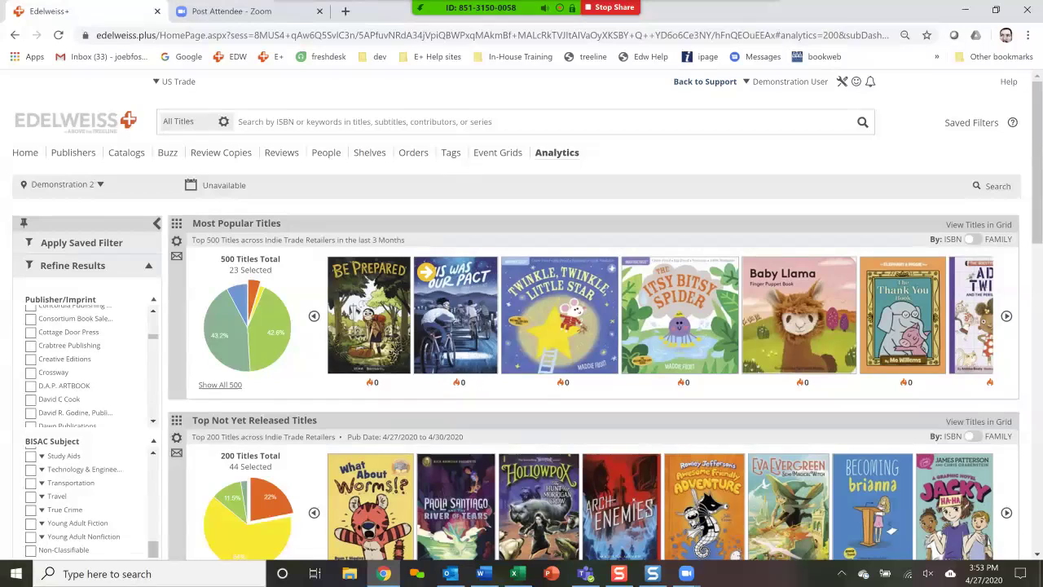
pyautogui.moveTo(425, 272)
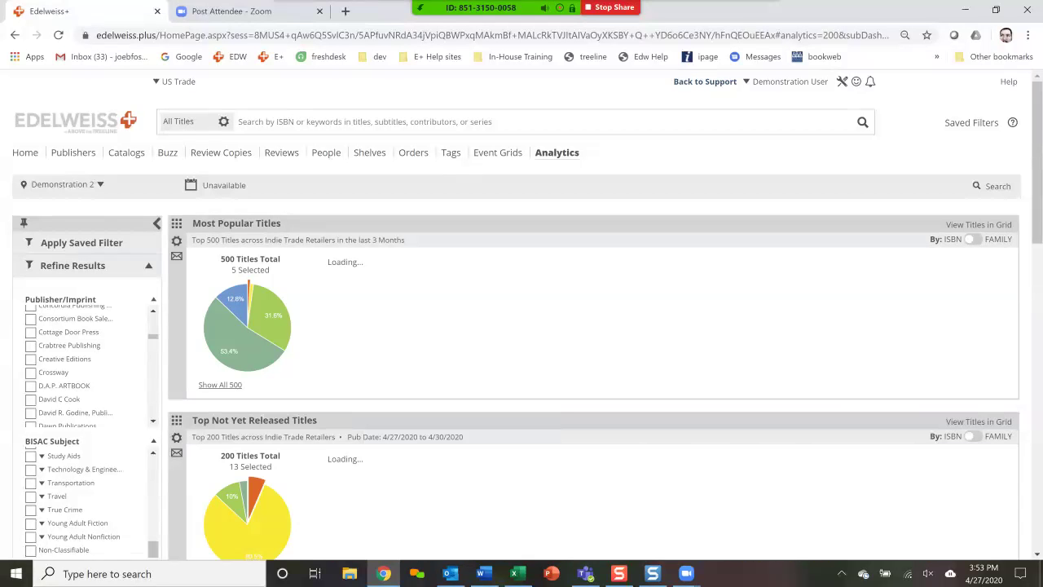
# Start a new saved filter and include the subject Fiction in it
pyautogui.click(81, 242)
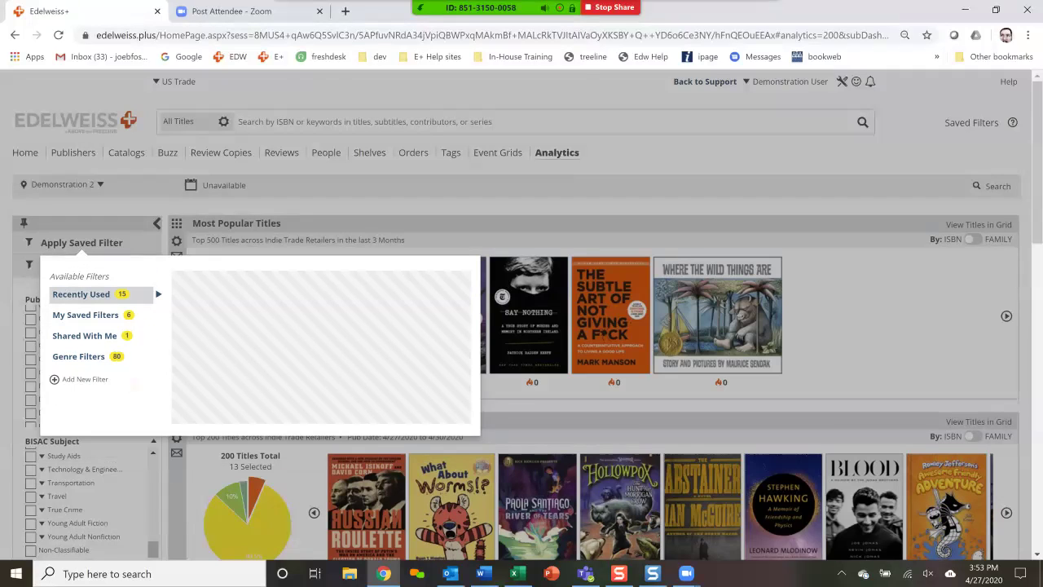
pyautogui.click(85, 380)
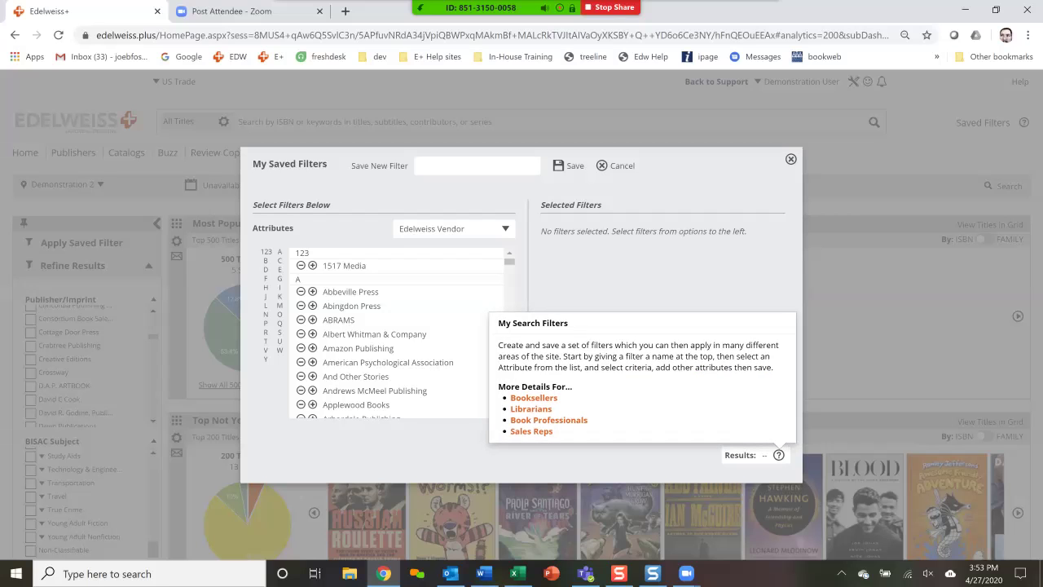
pyautogui.click(453, 228)
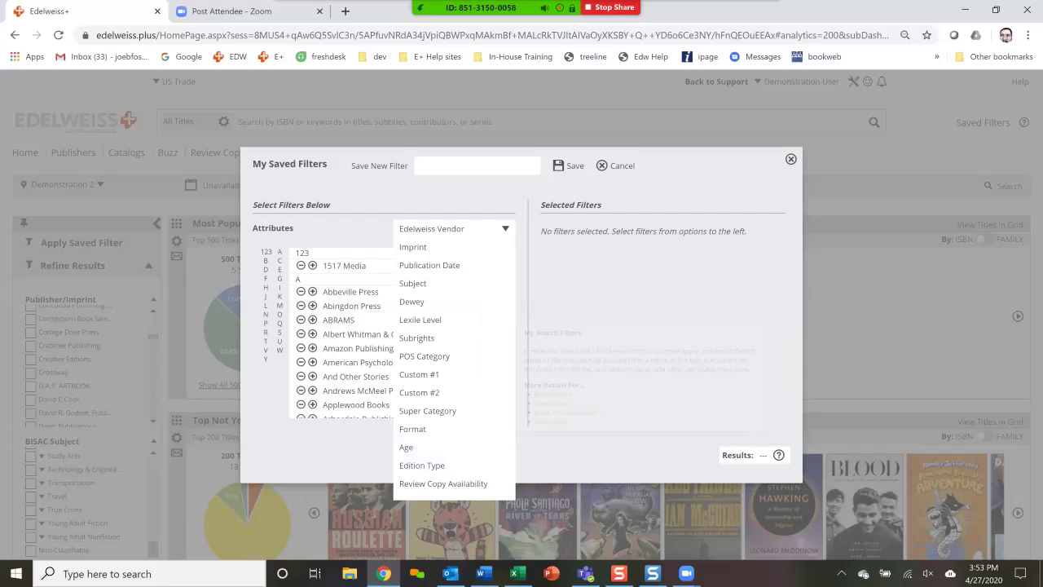
pyautogui.click(420, 283)
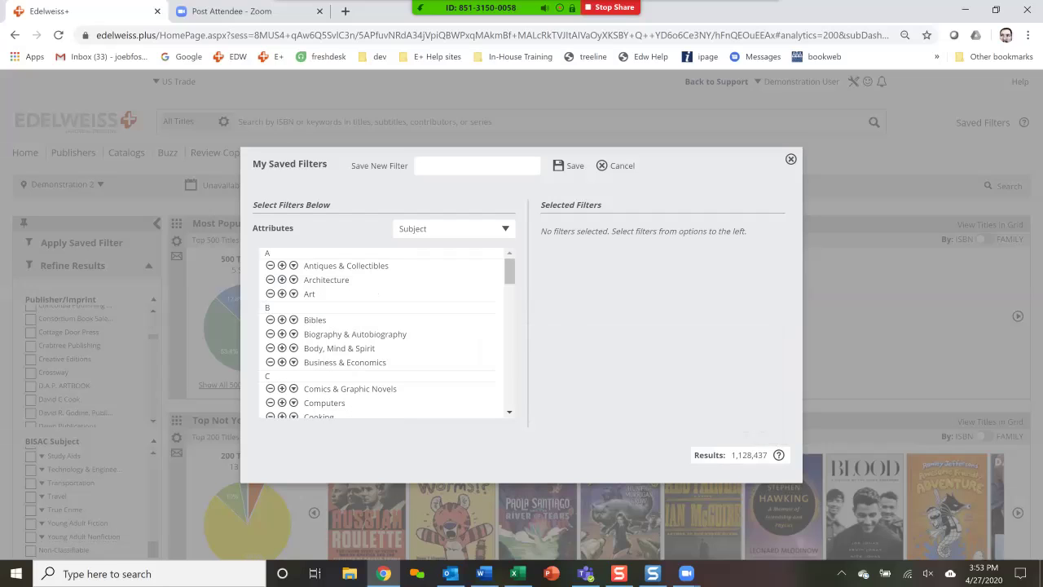
pyautogui.scroll(-1, 383, 333)
pyautogui.scroll(-1, 383, 333)
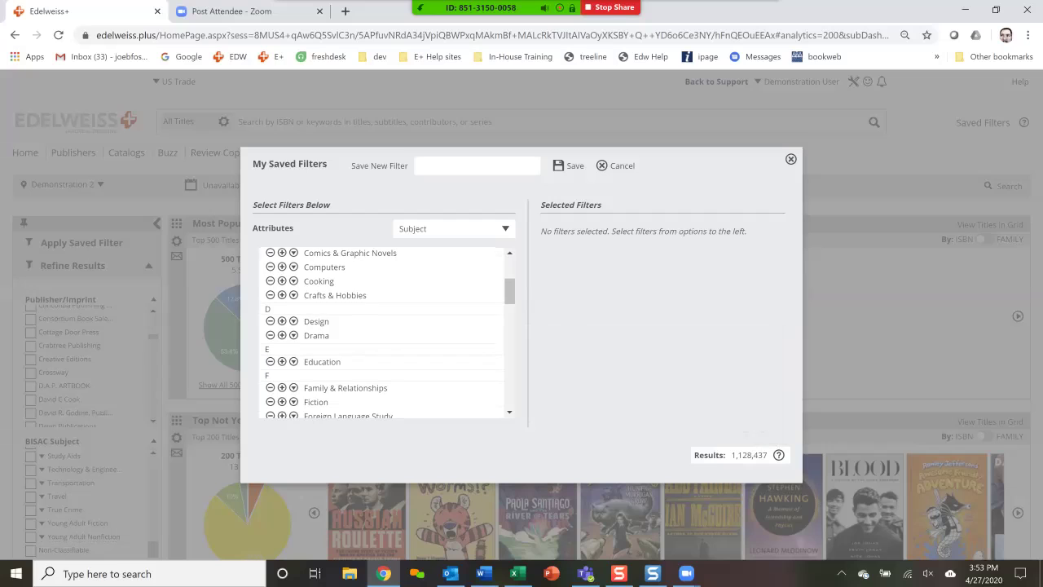
pyautogui.scroll(-1, 383, 333)
pyautogui.click(282, 334)
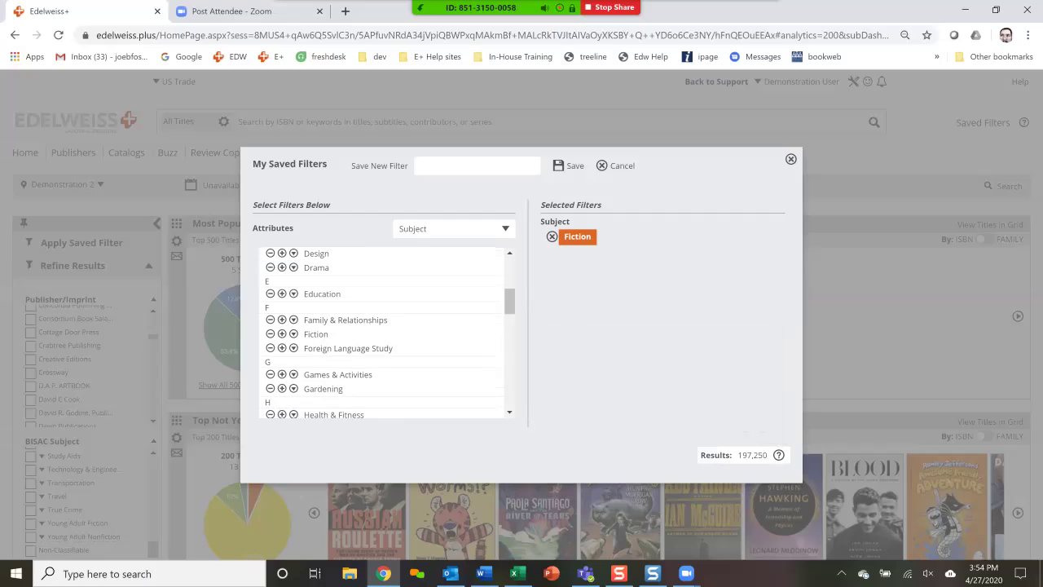
# Exclude the subjects Family & Relationships and Foreign Language Study from the new filter, and remove both exclusions again
pyautogui.click(271, 321)
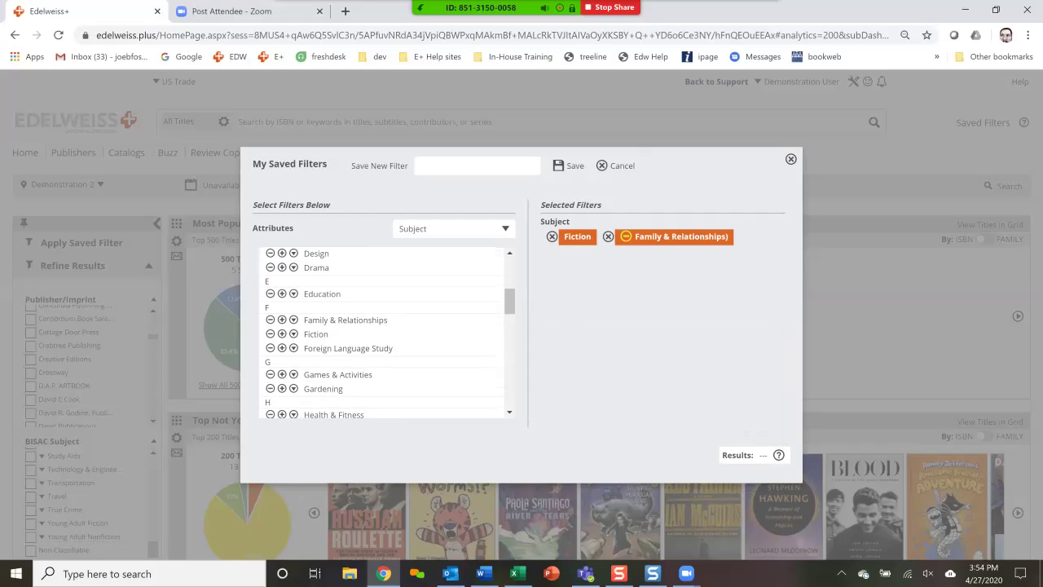
pyautogui.click(270, 348)
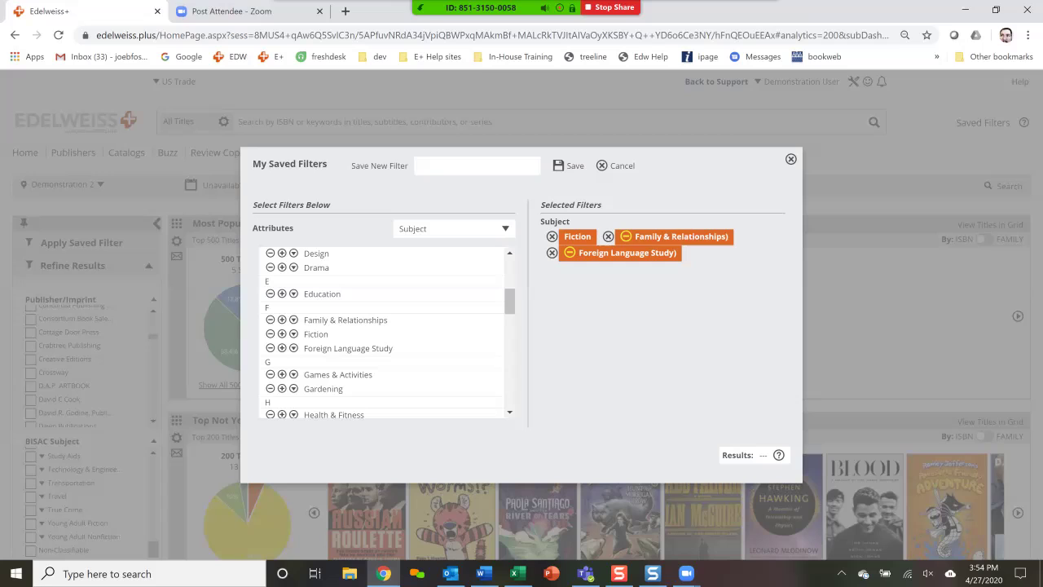
pyautogui.click(609, 236)
pyautogui.click(608, 236)
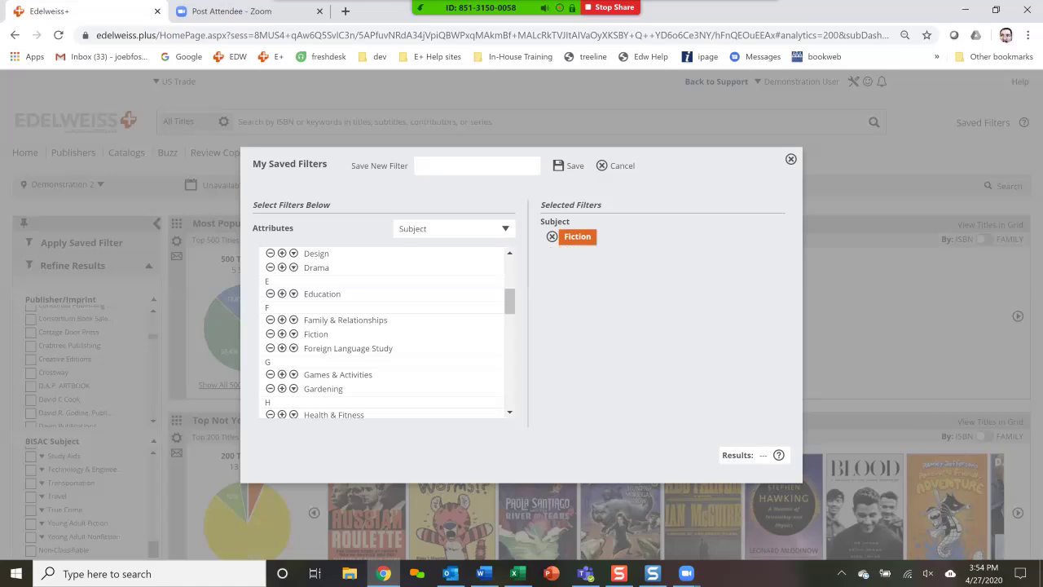
# Include the imprint Hachette Books in the new filter
pyautogui.click(454, 228)
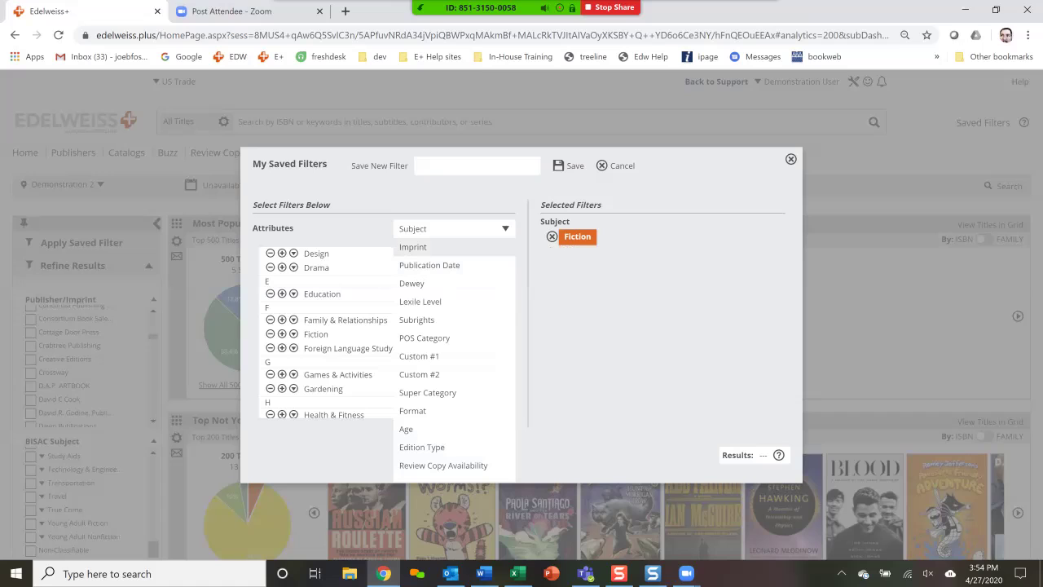
pyautogui.click(413, 247)
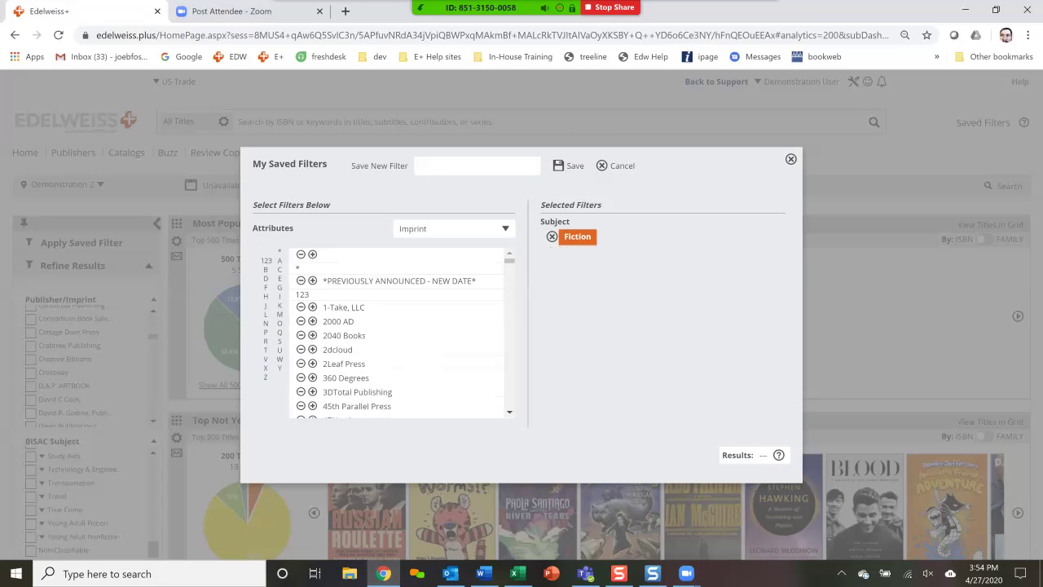
pyautogui.click(280, 260)
pyautogui.click(266, 296)
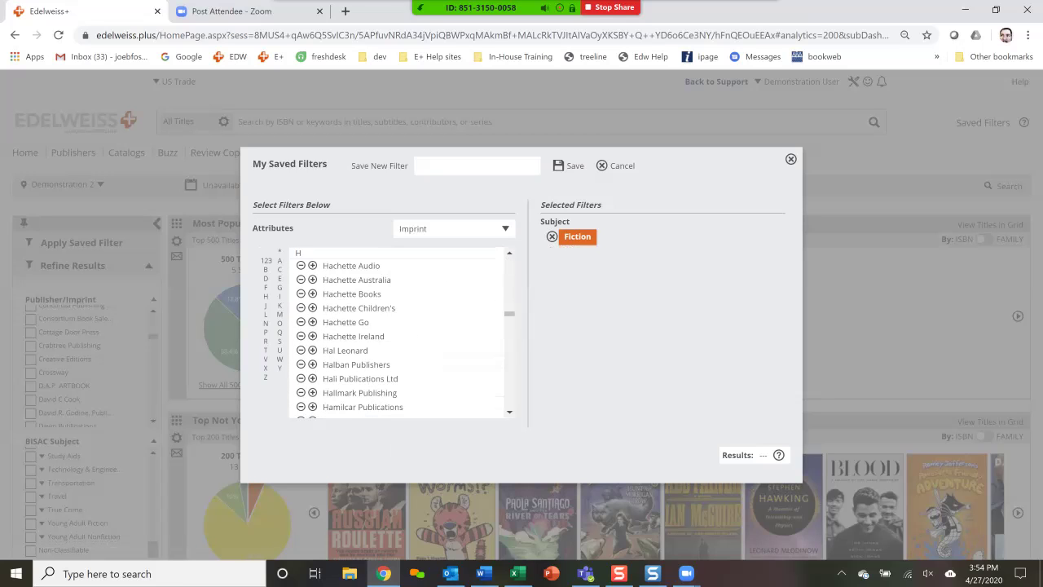
pyautogui.click(313, 294)
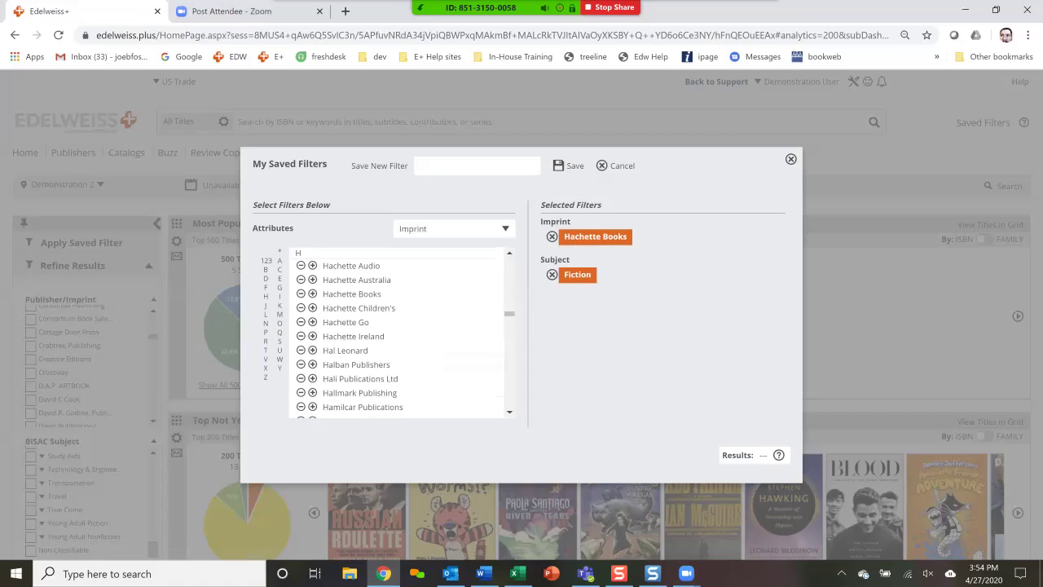
# View the filter's Publication Date options, and include the formats Hardback and Hardcover in the filter
pyautogui.click(453, 228)
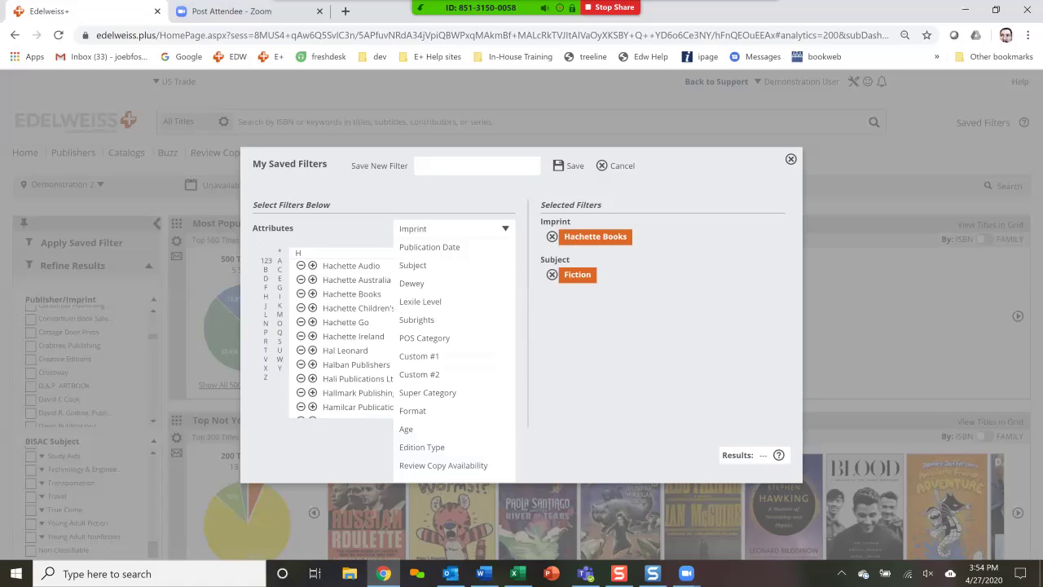
pyautogui.click(432, 247)
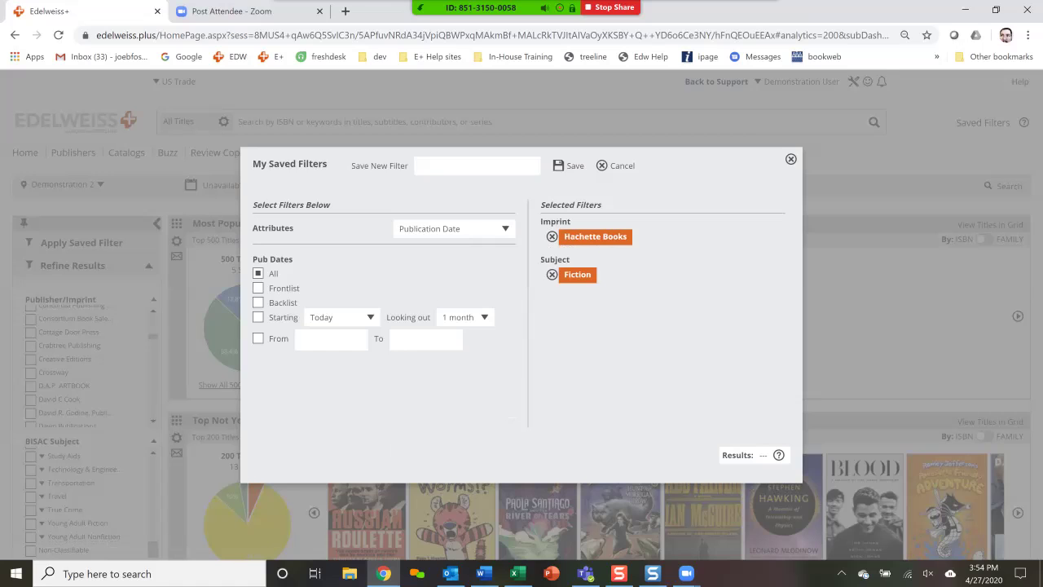
pyautogui.click(453, 228)
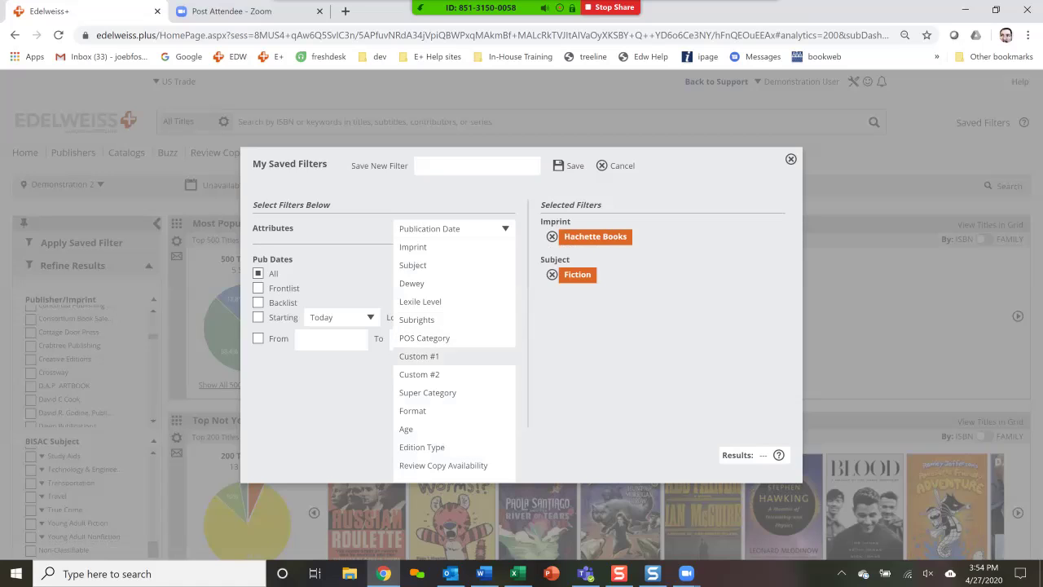
pyautogui.click(412, 411)
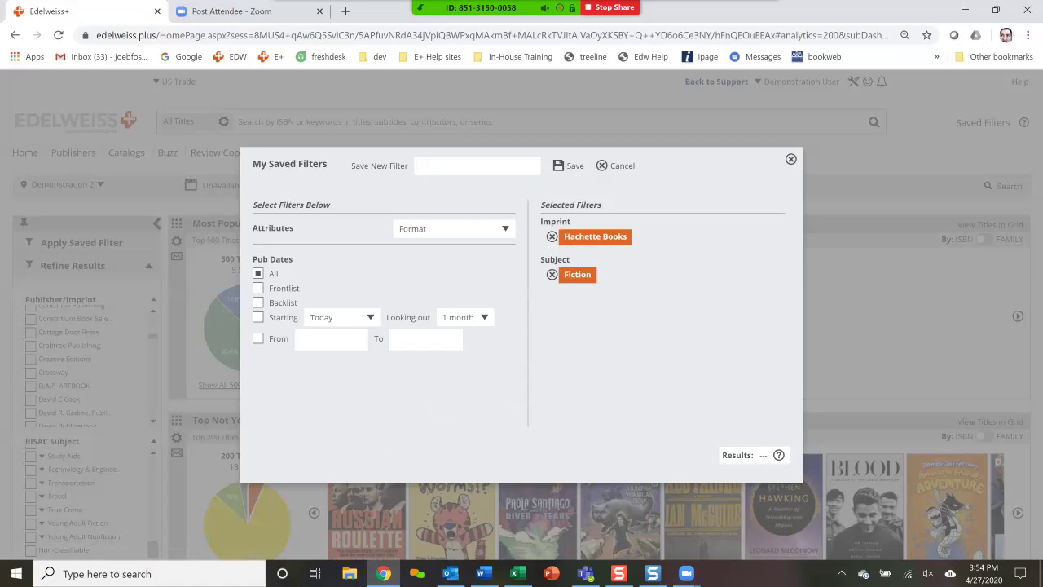
pyautogui.scroll(-5, 399, 332)
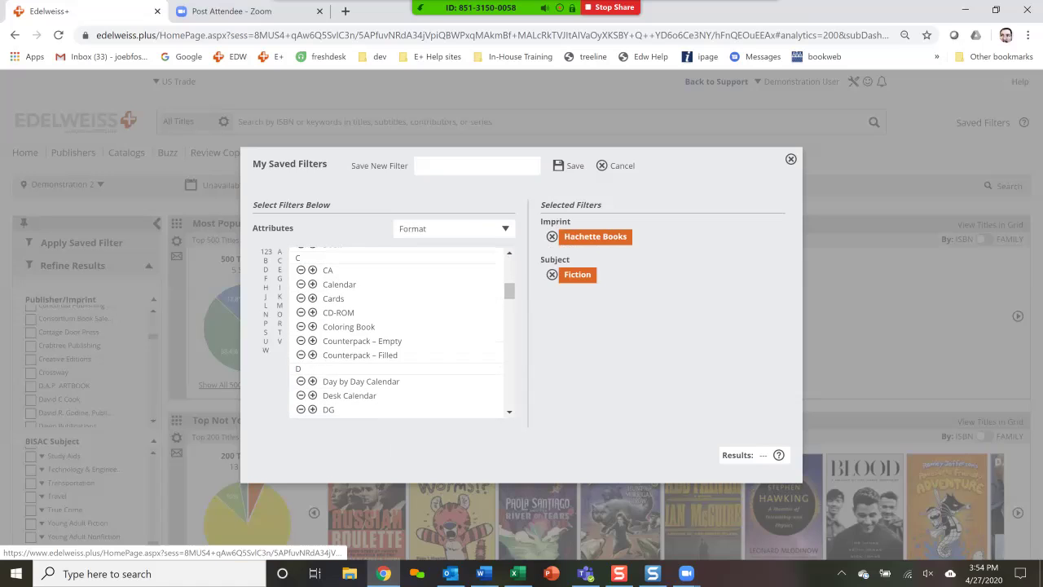
pyautogui.scroll(-5, 399, 332)
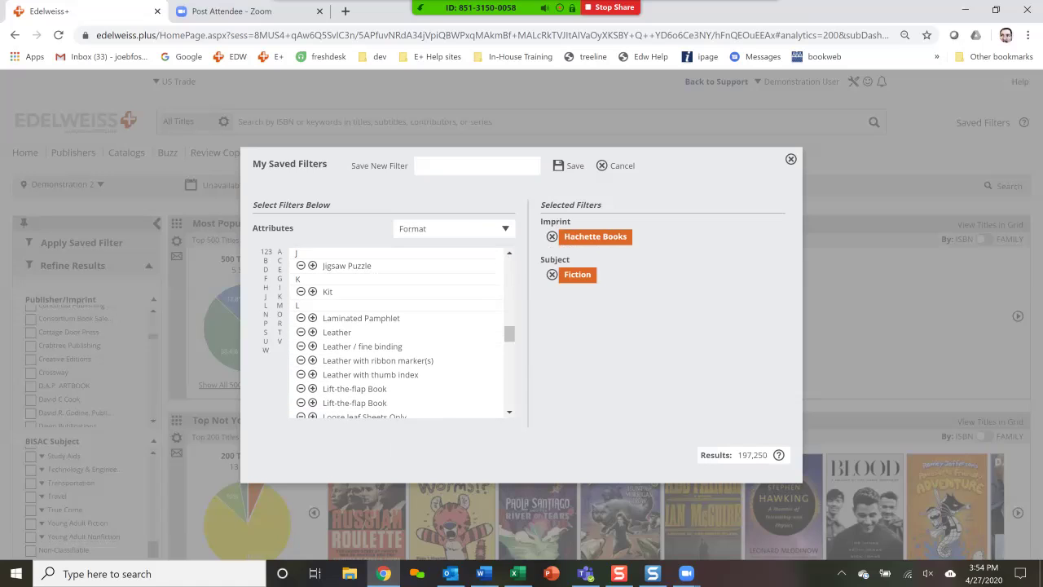
pyautogui.scroll(2, 399, 333)
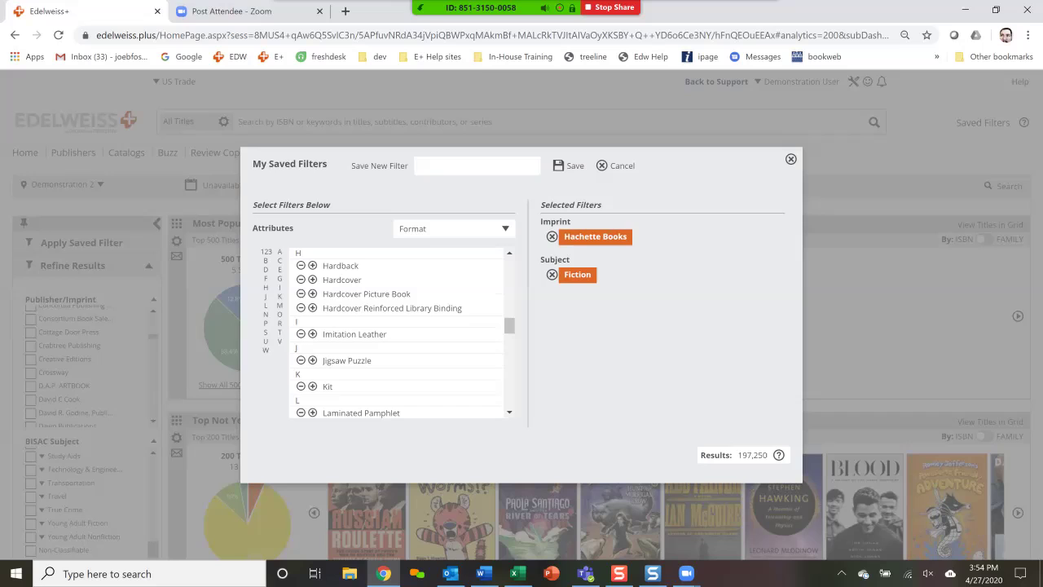
pyautogui.click(312, 266)
pyautogui.click(312, 279)
# Save the new filter under the name "hachette HB fic" and apply it to the dashboard
pyautogui.click(477, 166)
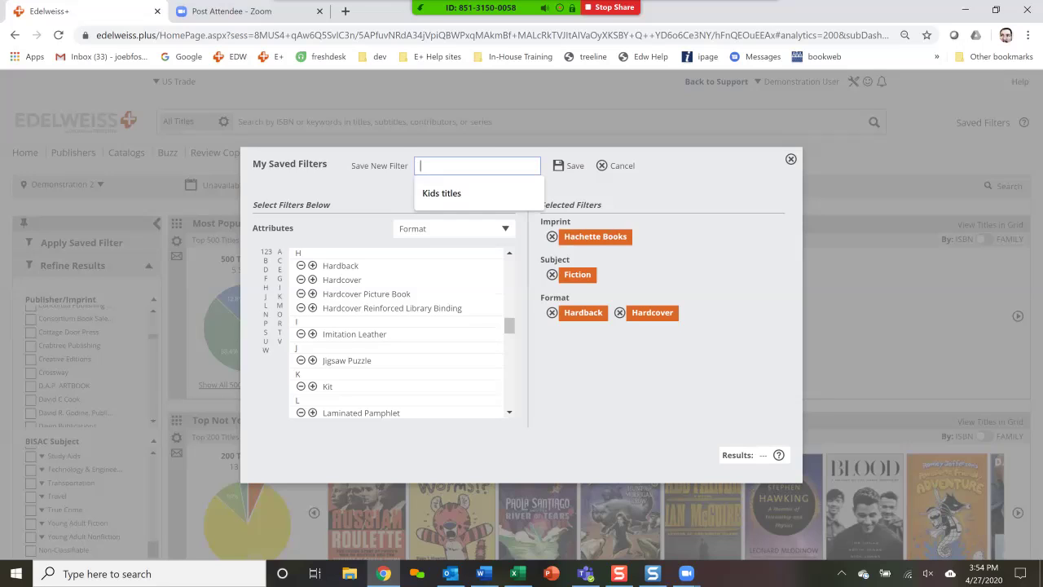
pyautogui.write('hachette HB fic')
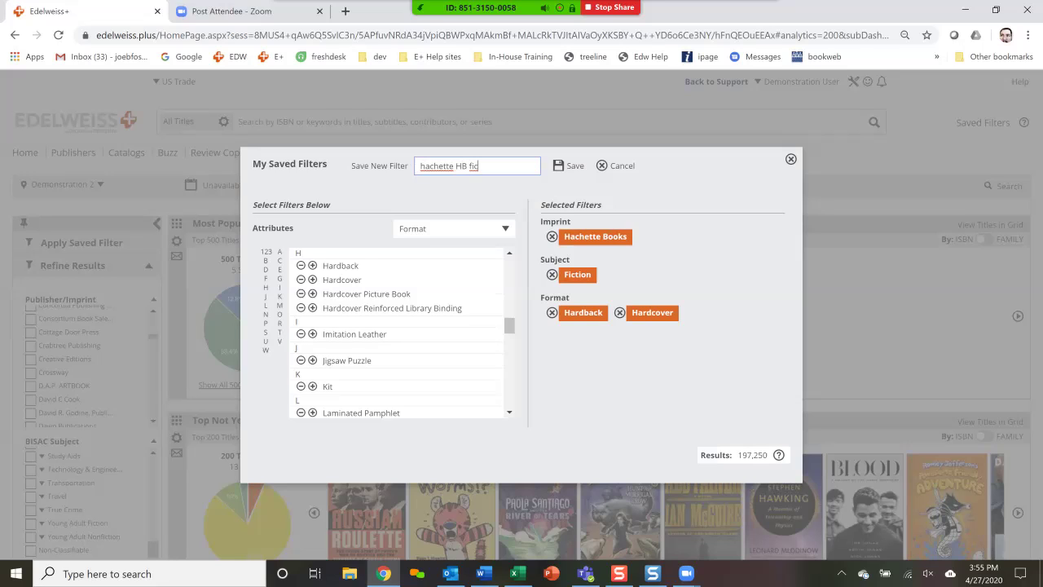
pyautogui.click(569, 165)
pyautogui.press('Return')
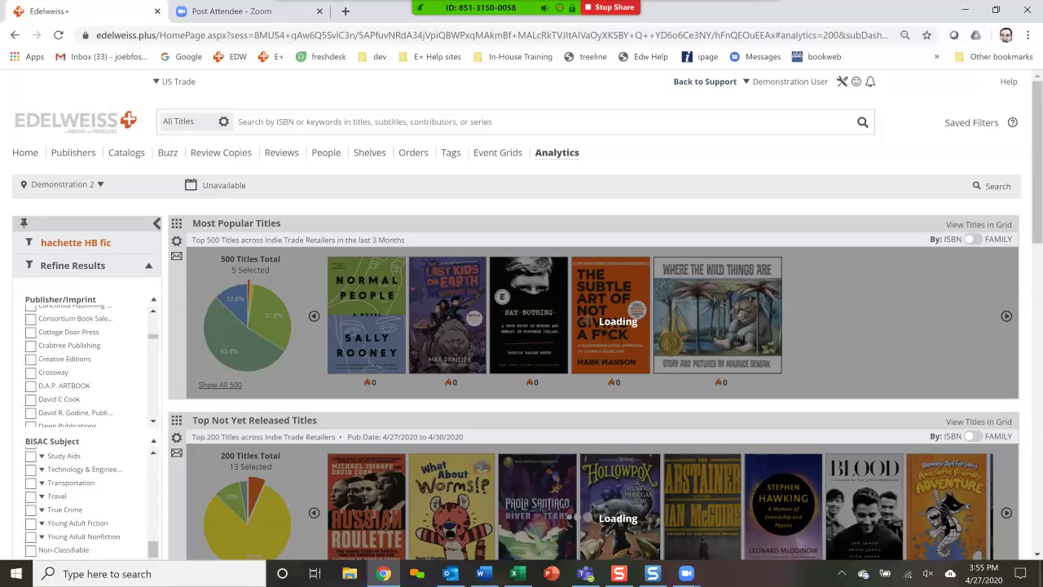
# Examine the filtered Most Popular Titles, Top Not Yet Released Titles and Stock Analysis sections of the dashboard
pyautogui.scroll(-1, 528, 317)
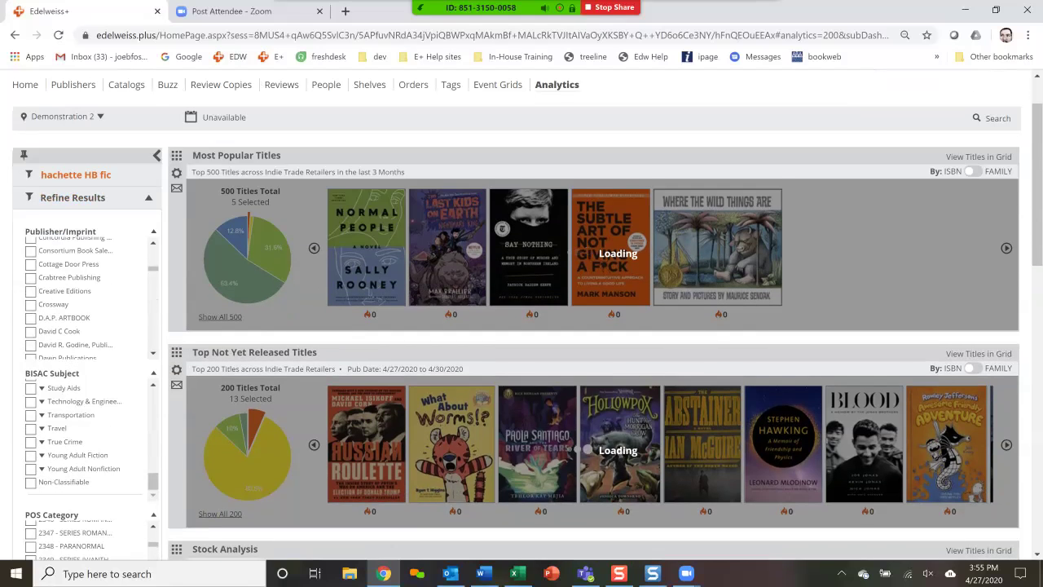
pyautogui.scroll(1, 527, 317)
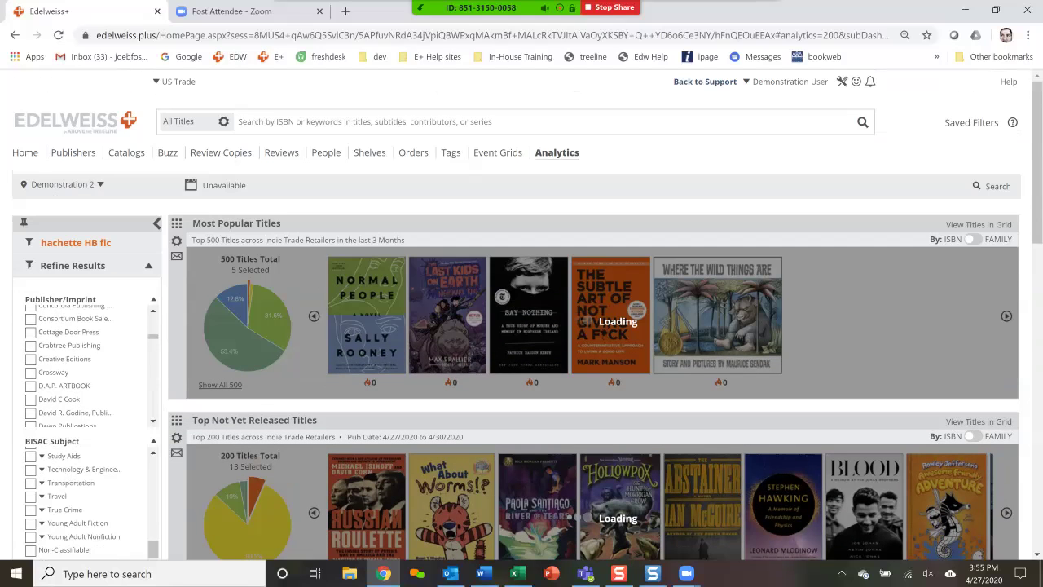
pyautogui.scroll(-1, 528, 317)
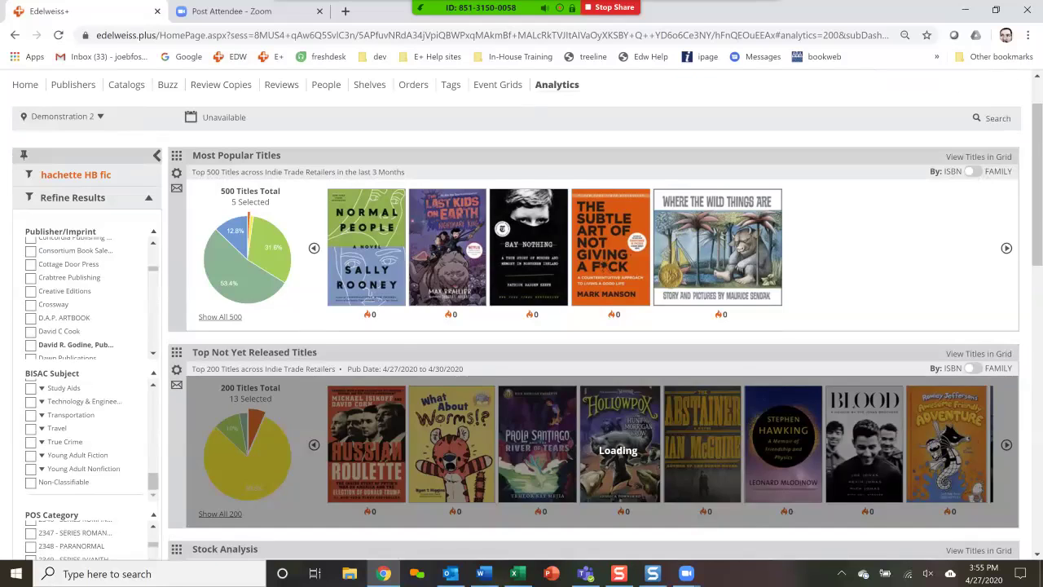
pyautogui.scroll(-1, 528, 316)
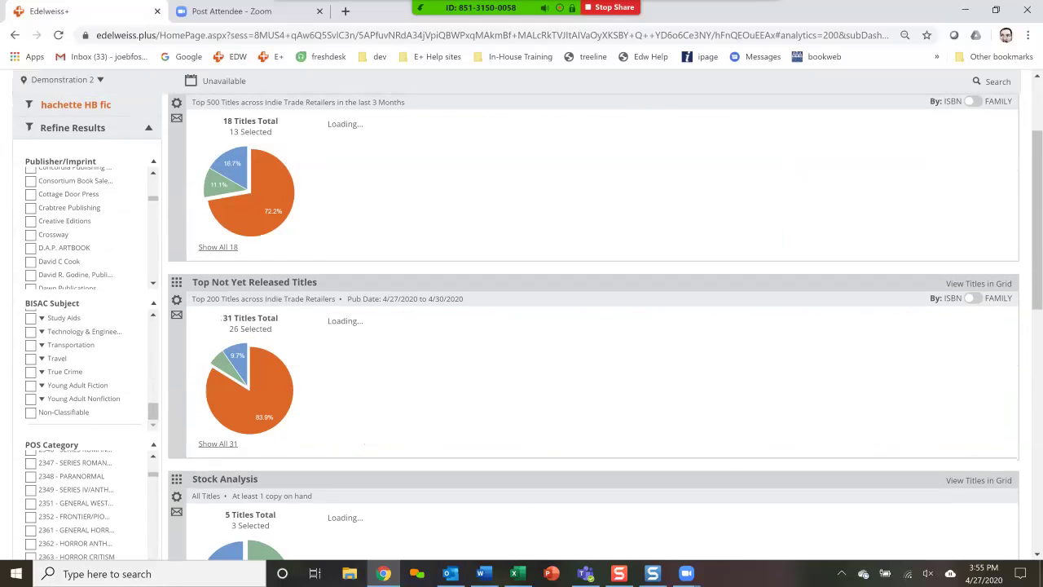
pyautogui.scroll(-2, 528, 316)
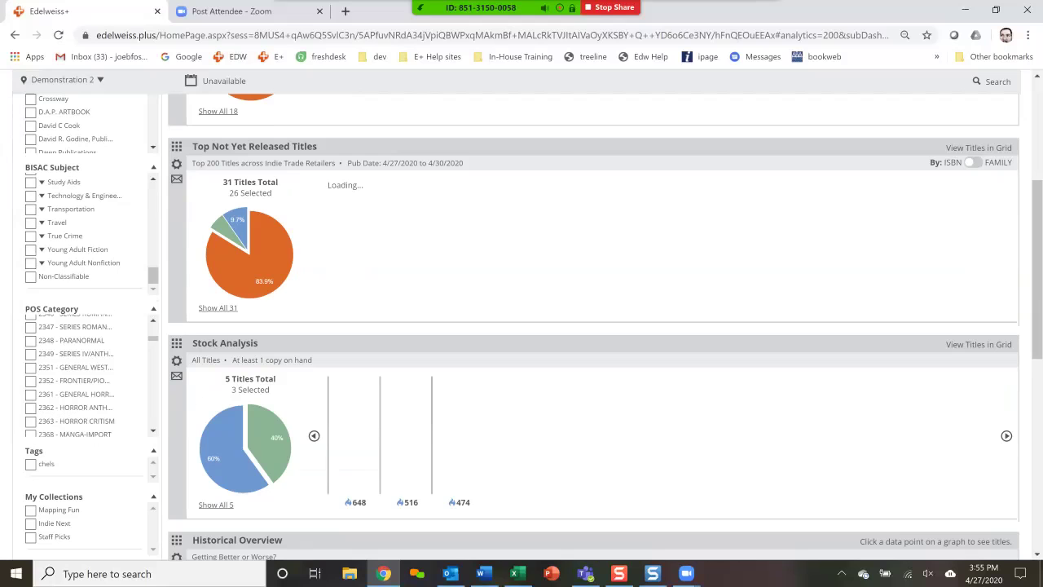
pyautogui.scroll(3, 82, 236)
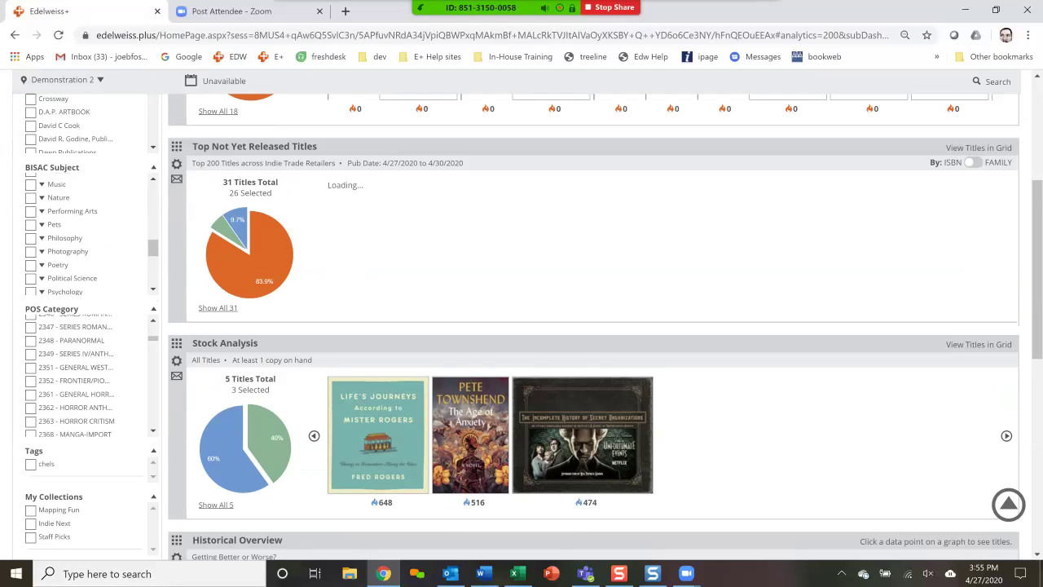
pyautogui.scroll(1, 594, 326)
pyautogui.scroll(2, 81, 155)
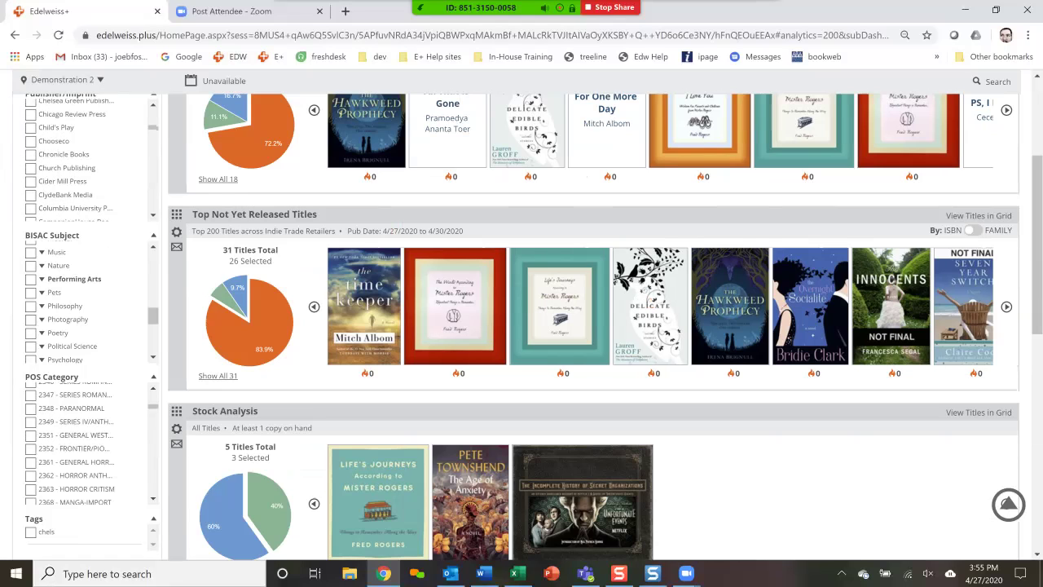
# Expand the Nature subject under BISAC Subject and browse its subcategories, the POS categories and the Historical Overview section
pyautogui.click(42, 265)
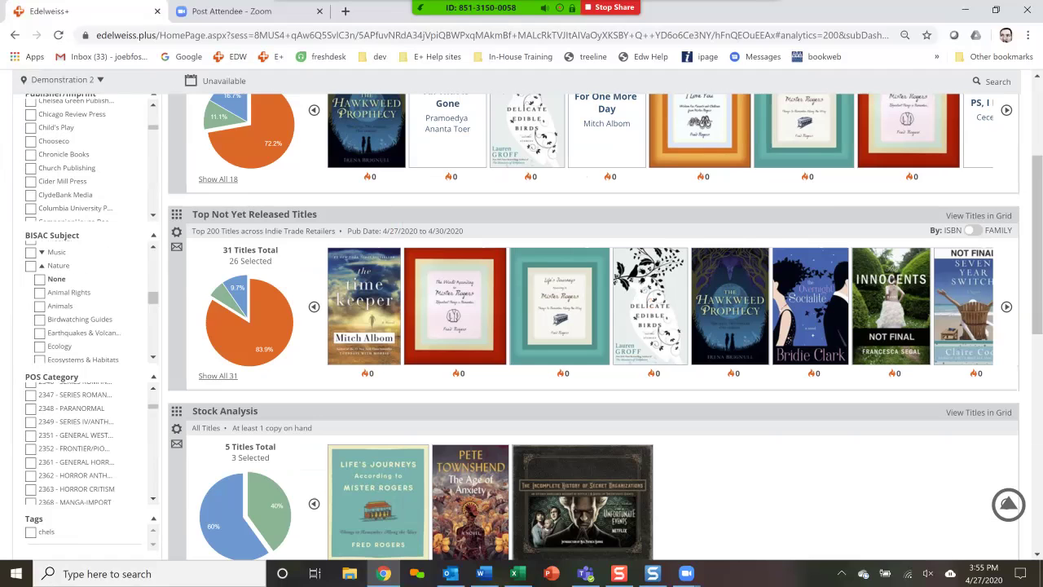
pyautogui.scroll(-1, 81, 319)
pyautogui.scroll(-1, 81, 291)
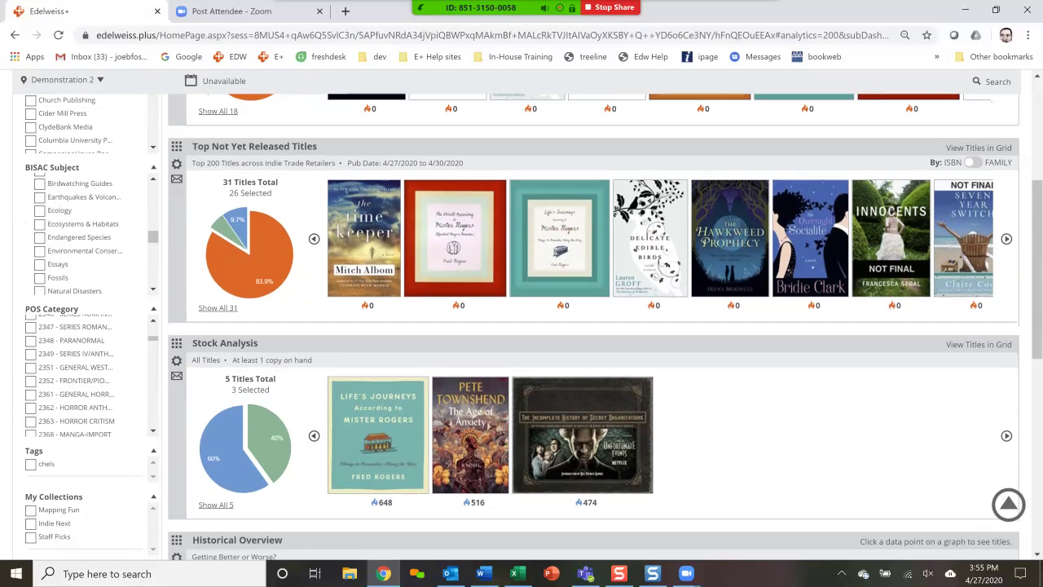
pyautogui.scroll(-1, 81, 373)
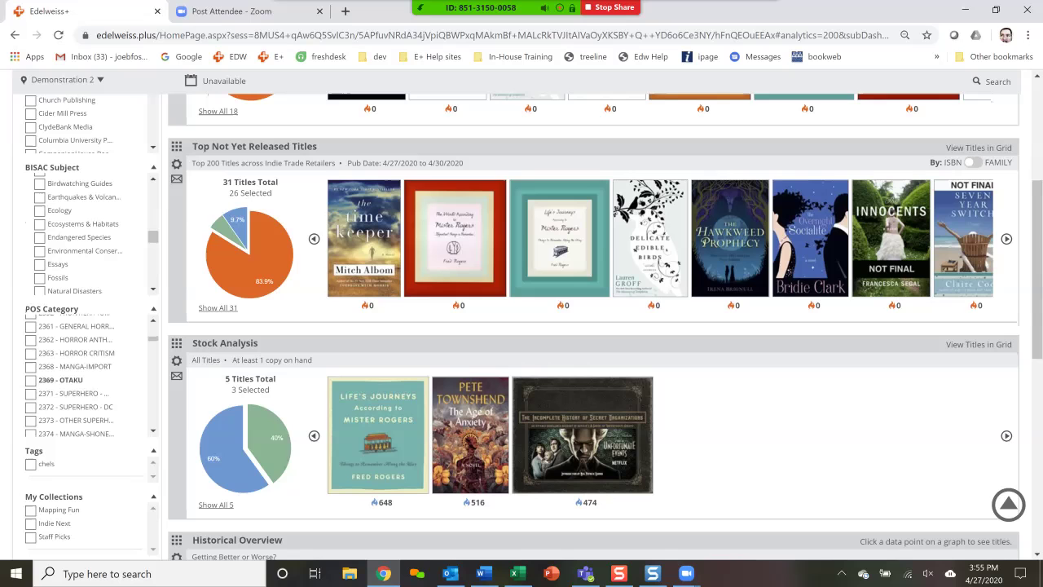
pyautogui.scroll(-3, 53, 310)
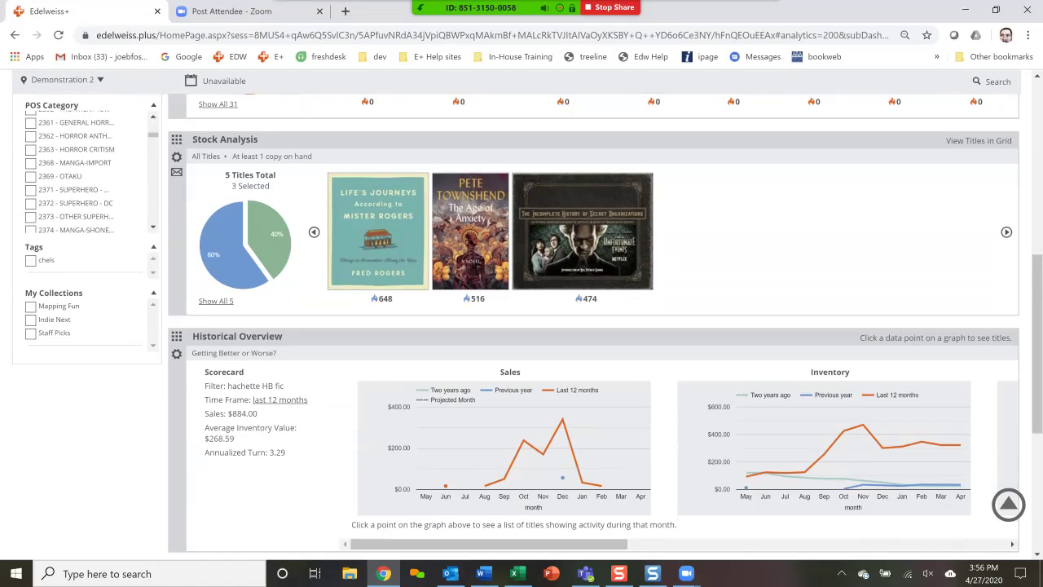
# Open the Tags page and select the chels tag under Your Tags
pyautogui.scroll(2, 594, 326)
pyautogui.scroll(2, 593, 326)
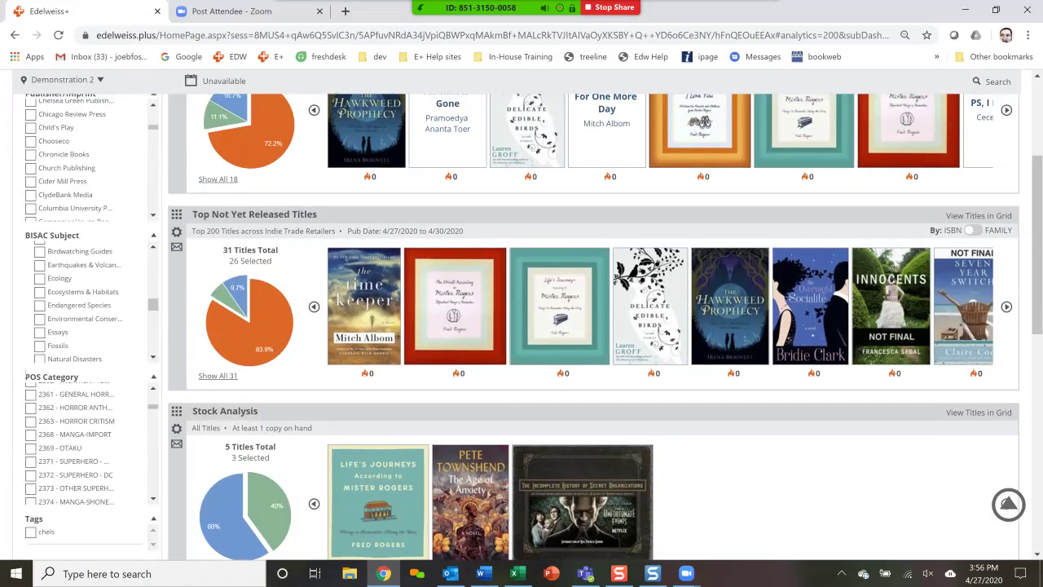
pyautogui.scroll(3, 593, 326)
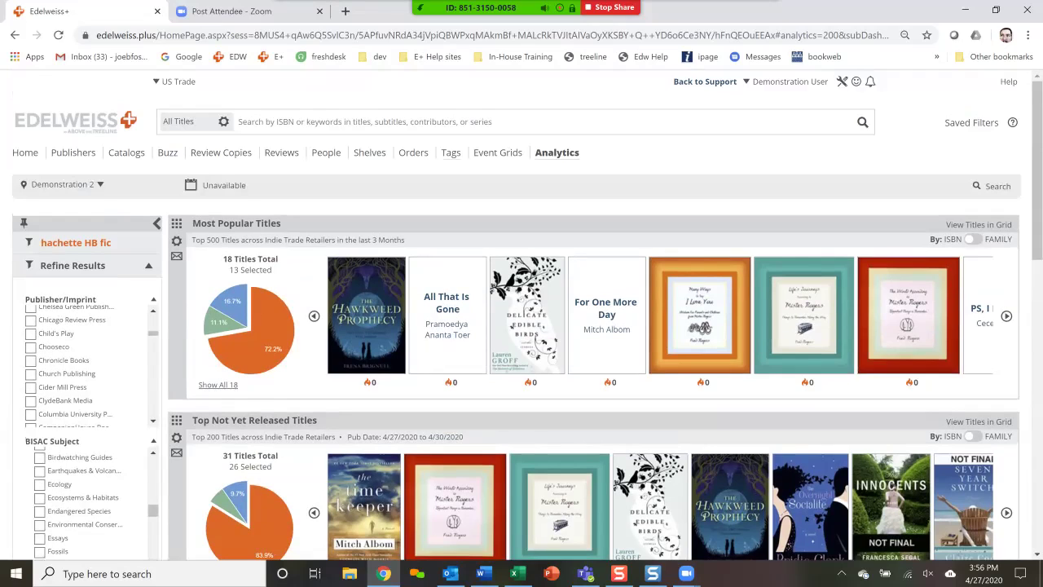
pyautogui.click(450, 153)
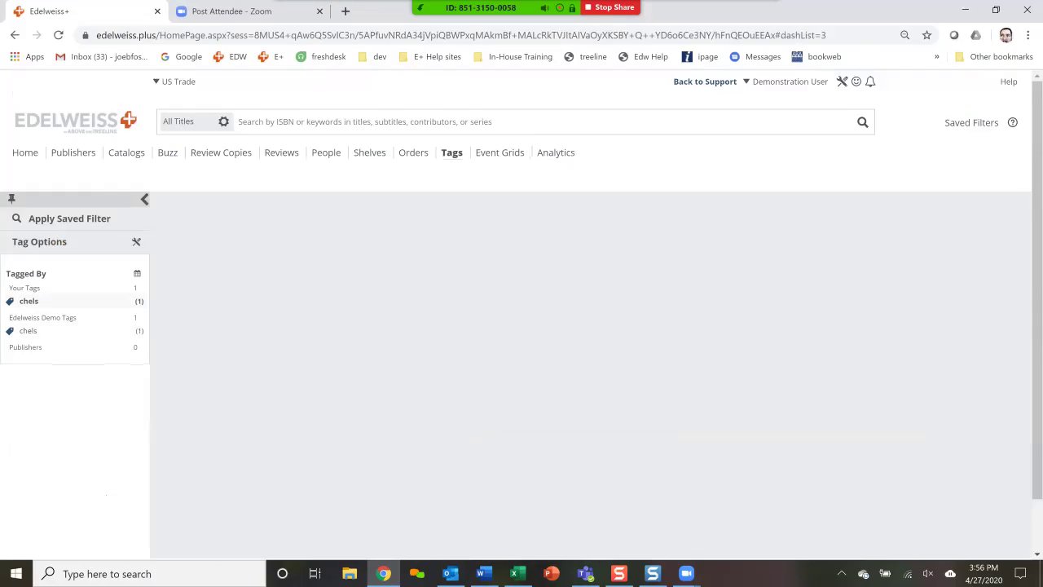
pyautogui.click(29, 301)
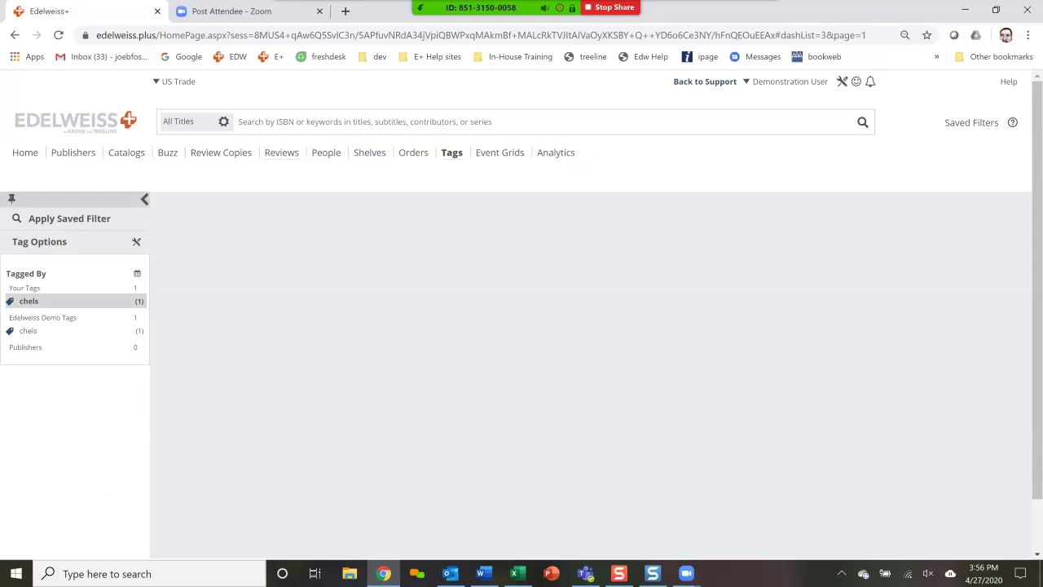
# Open the Buzz page, list the titles based on Honors, and switch the list to the analytics chart display
pyautogui.click(168, 152)
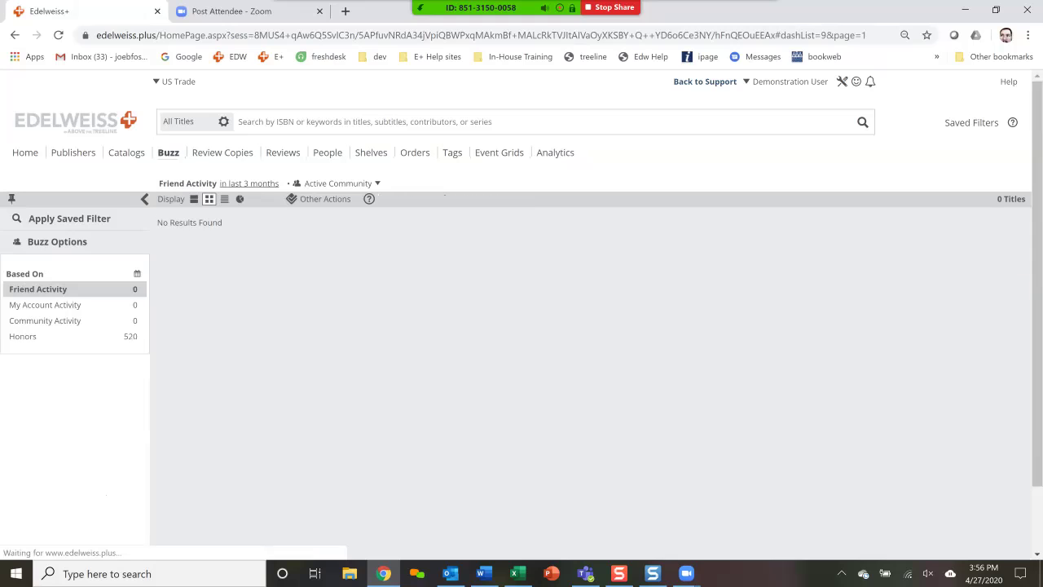
pyautogui.click(23, 336)
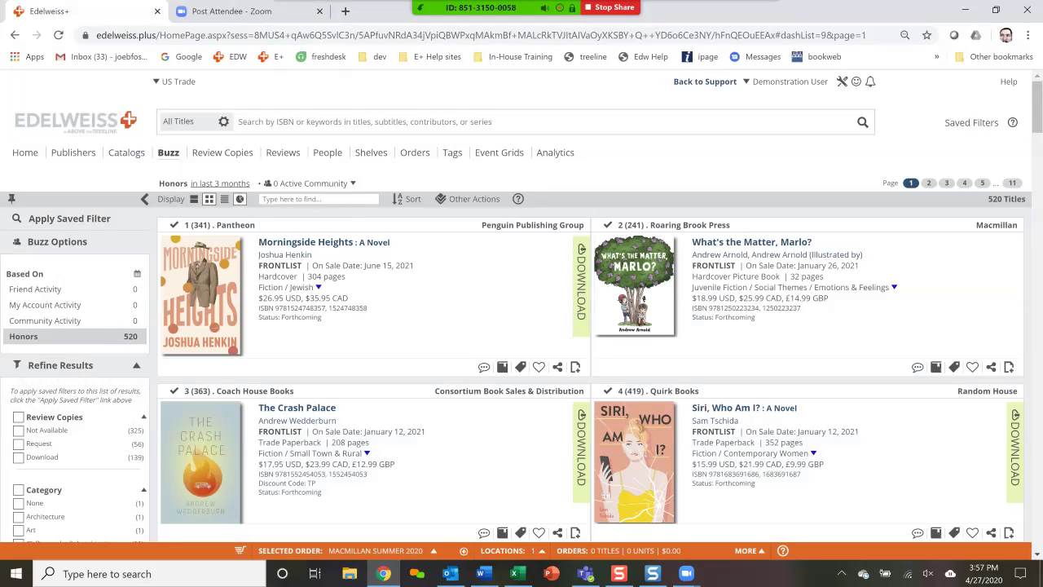
pyautogui.click(239, 199)
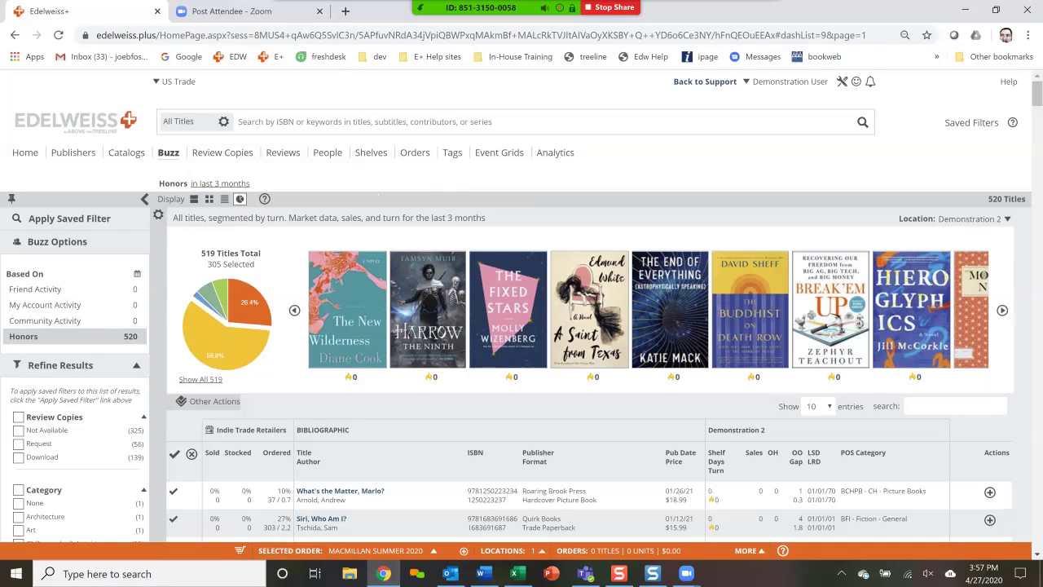
# Set the time frame in the Honors analysis lane preferences to 12 months back
pyautogui.click(158, 214)
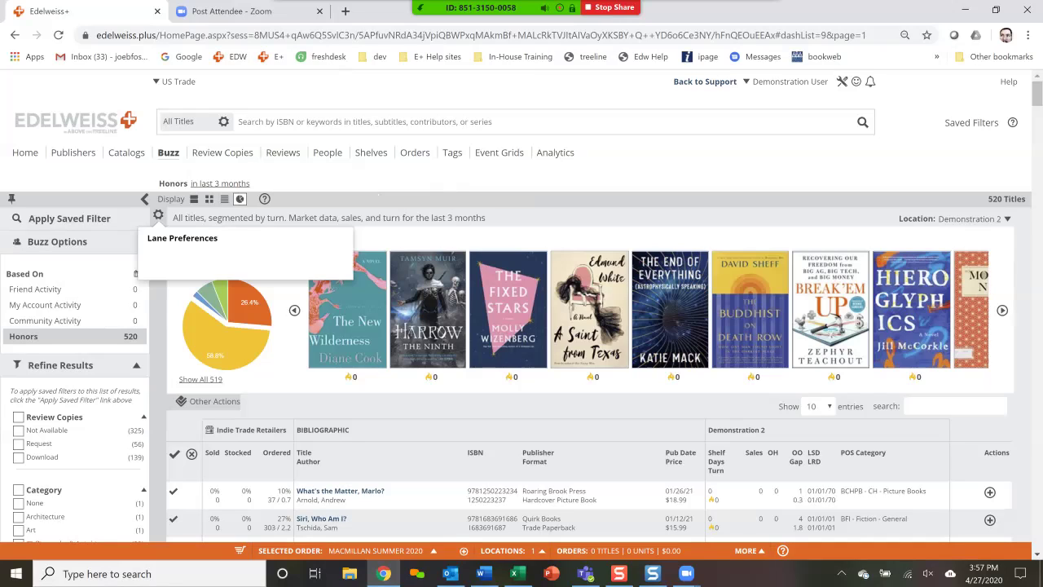
pyautogui.scroll(-1, 516, 309)
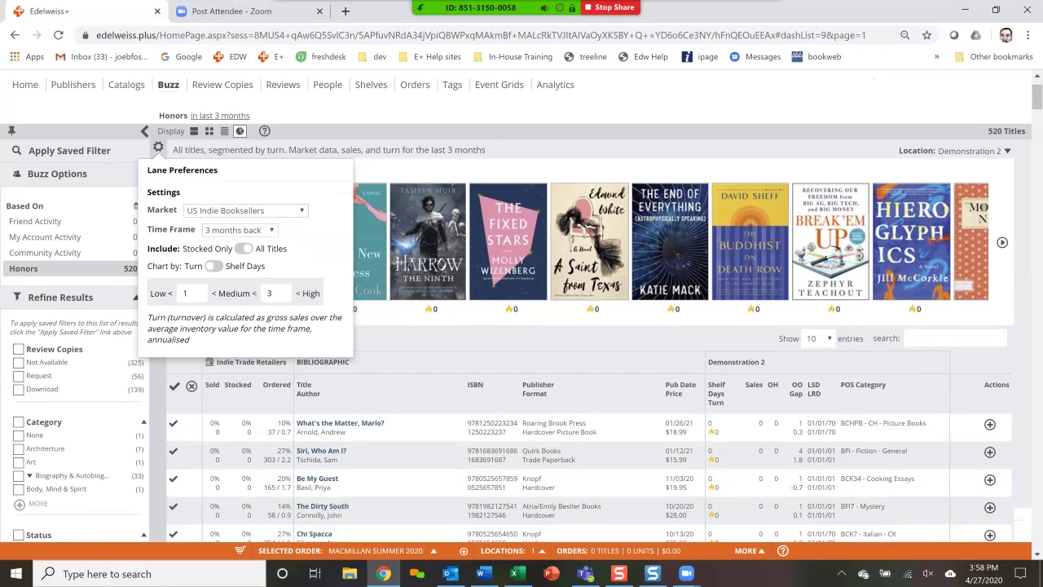
pyautogui.click(240, 230)
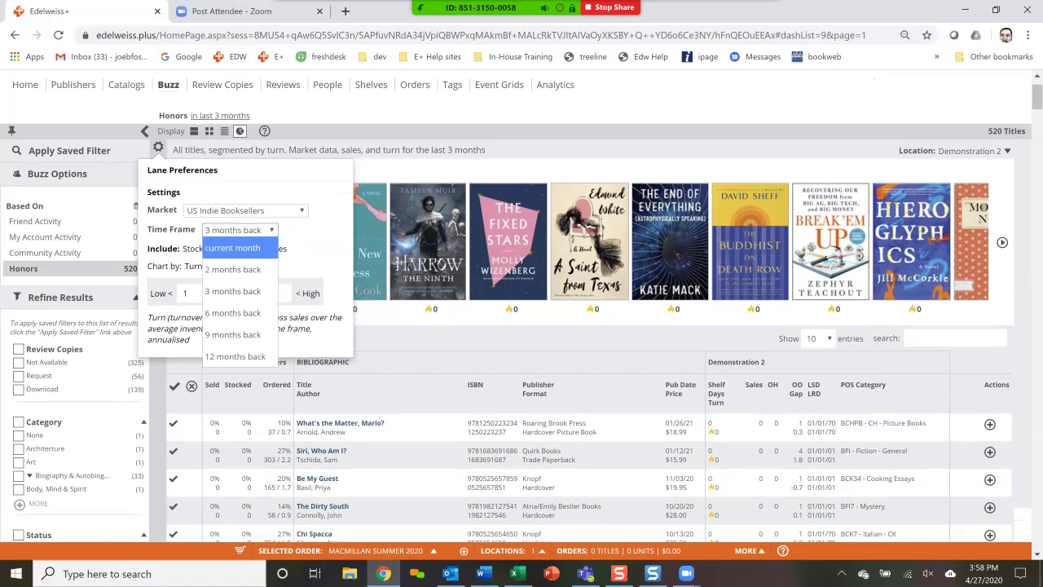
pyautogui.click(235, 356)
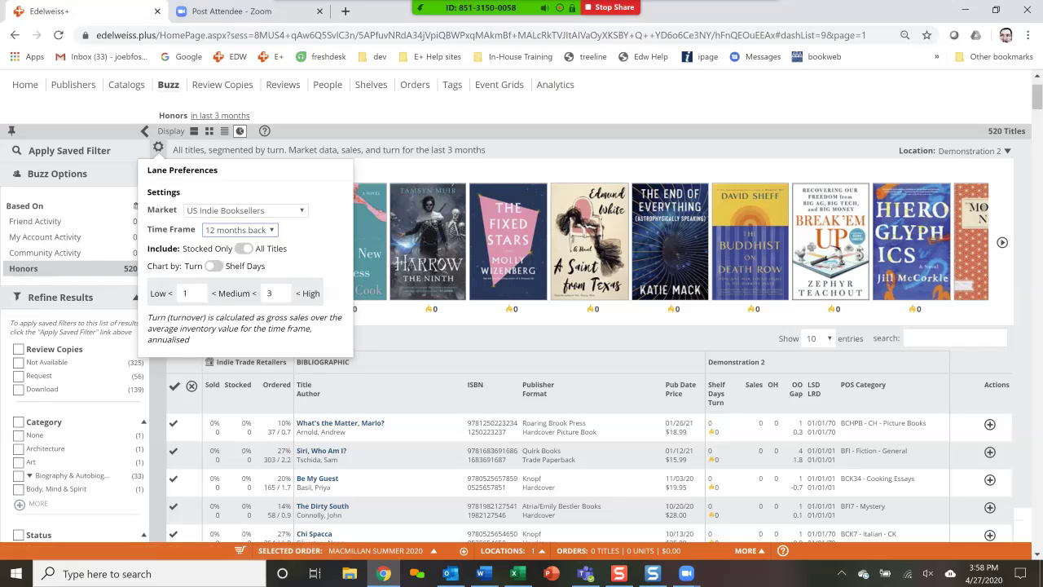
# Set the turn thresholds to 2 for low and 5 for high, and apply the lane preferences
pyautogui.doubleClick(270, 294)
pyautogui.write('5')
pyautogui.hotkey('shift', 'Tab')
pyautogui.write('2')
pyautogui.press('Return')
pyautogui.press('Escape')
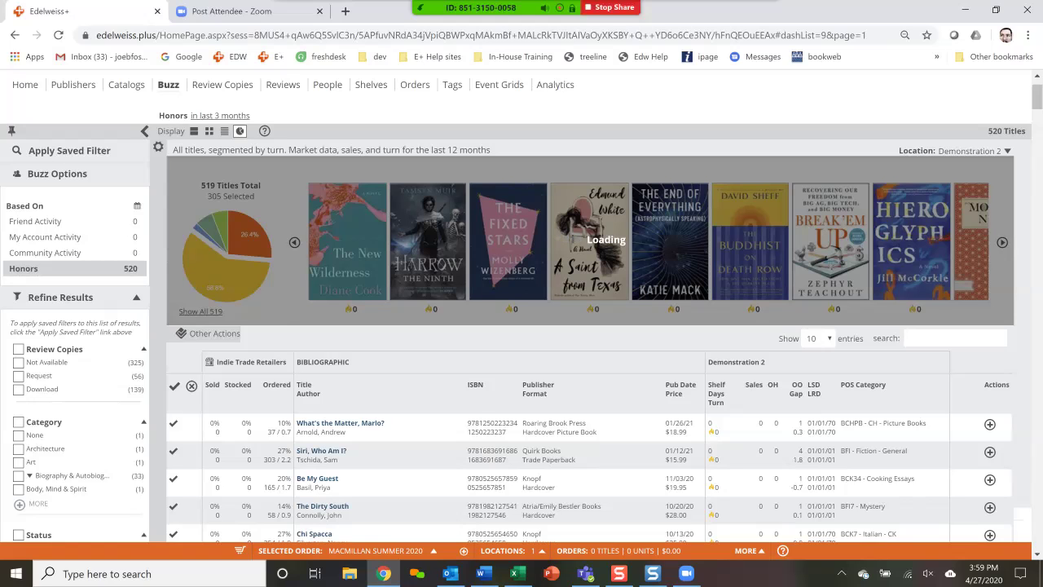
# Return to the Analytics dashboard and view the available Help options
pyautogui.scroll(1, 522, 309)
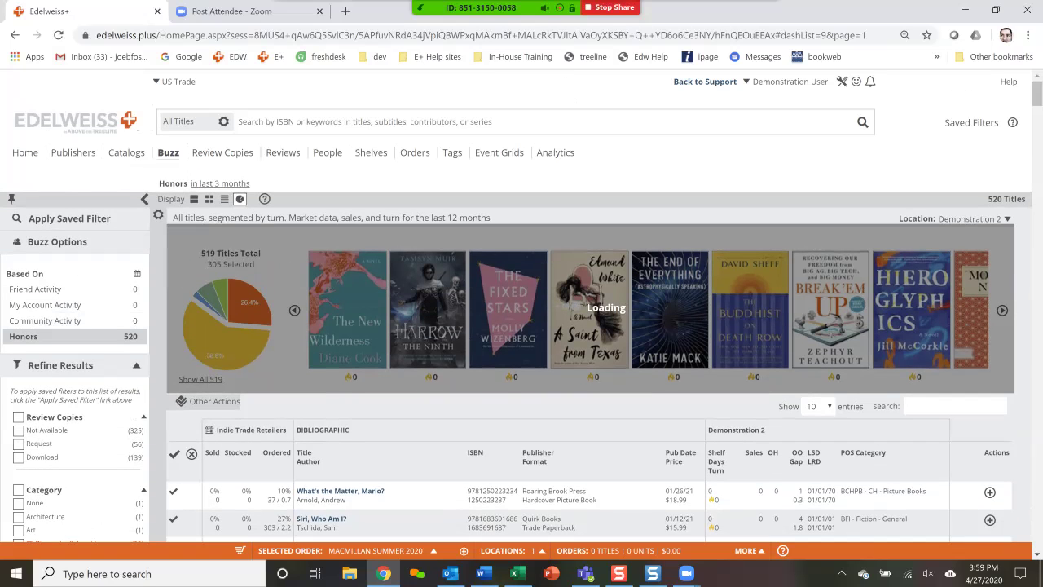
pyautogui.click(555, 152)
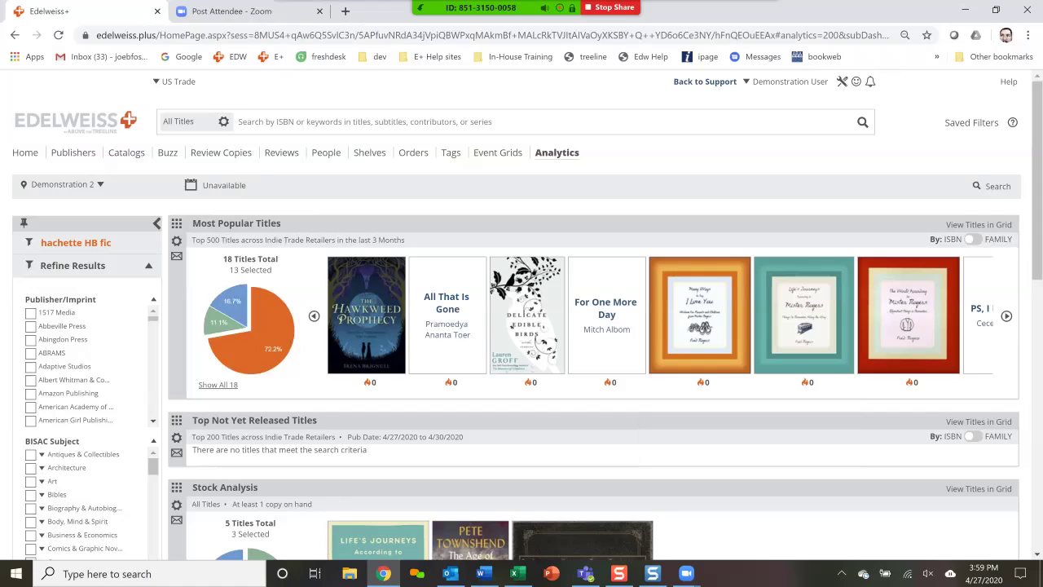
pyautogui.click(1009, 82)
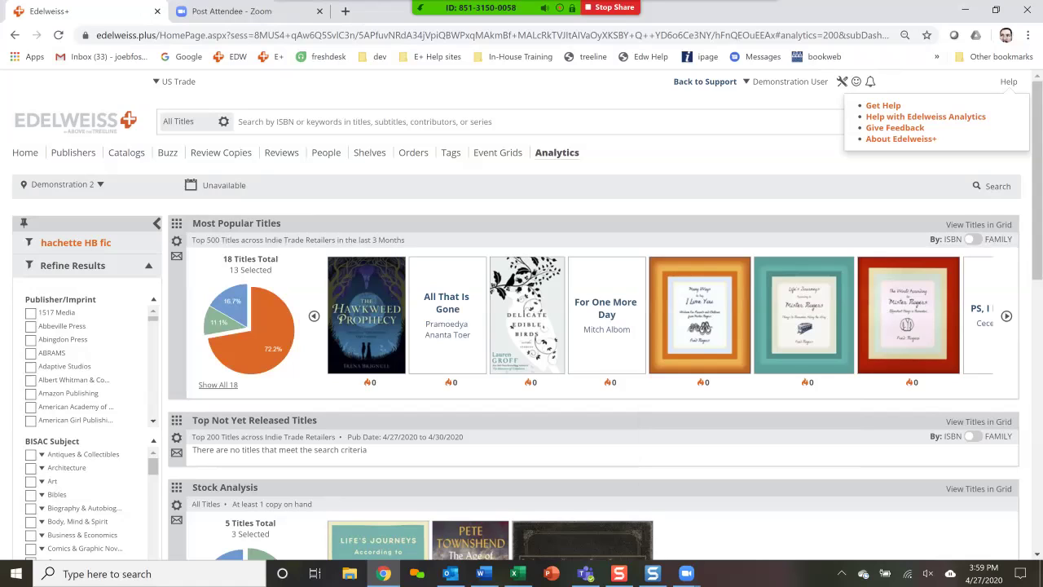